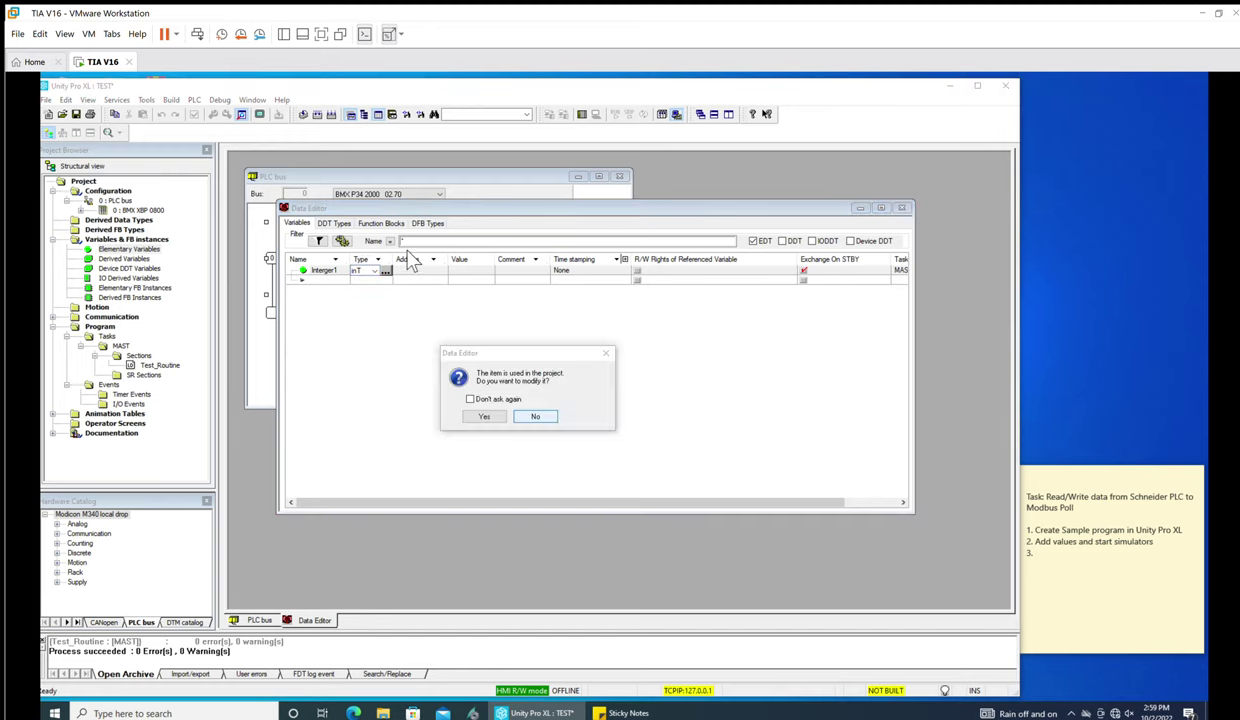
Step: Confirm the INT type for the Interger1 variable and assign it the address %MW100, accepting the modification
click(477, 413)
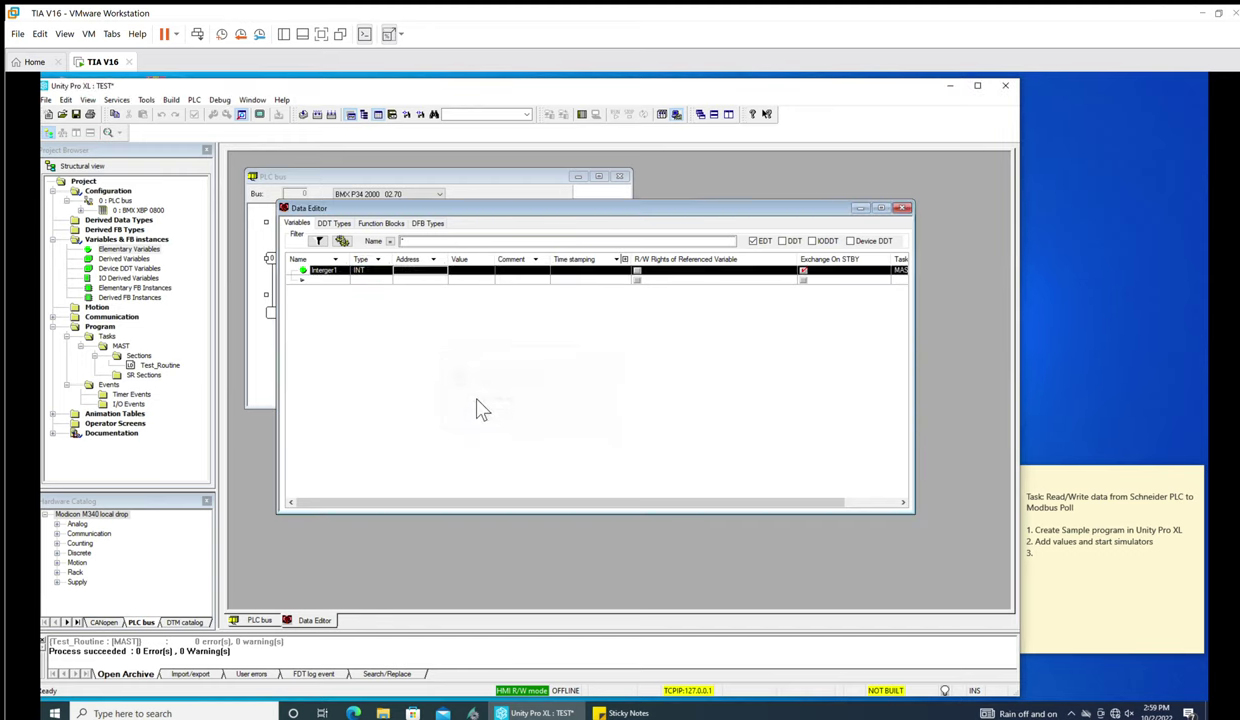
click(409, 268)
text(%)
key(Caps_Lock)
text(MW100)
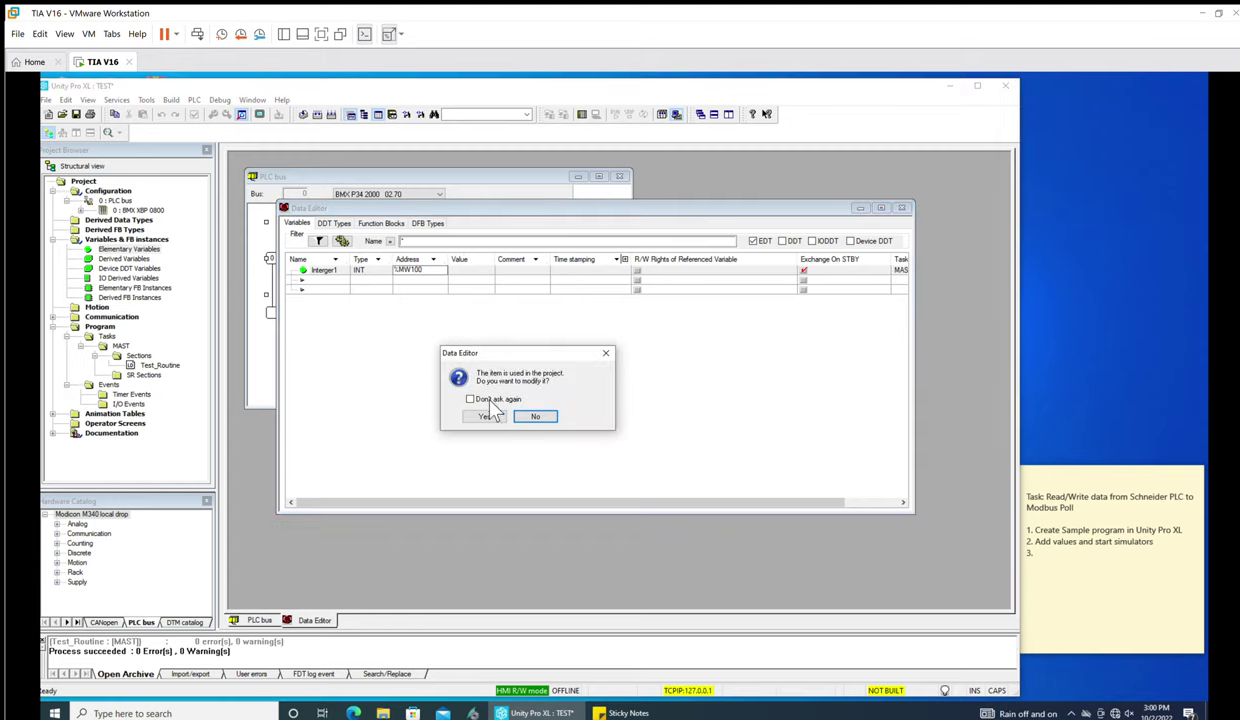
click(482, 415)
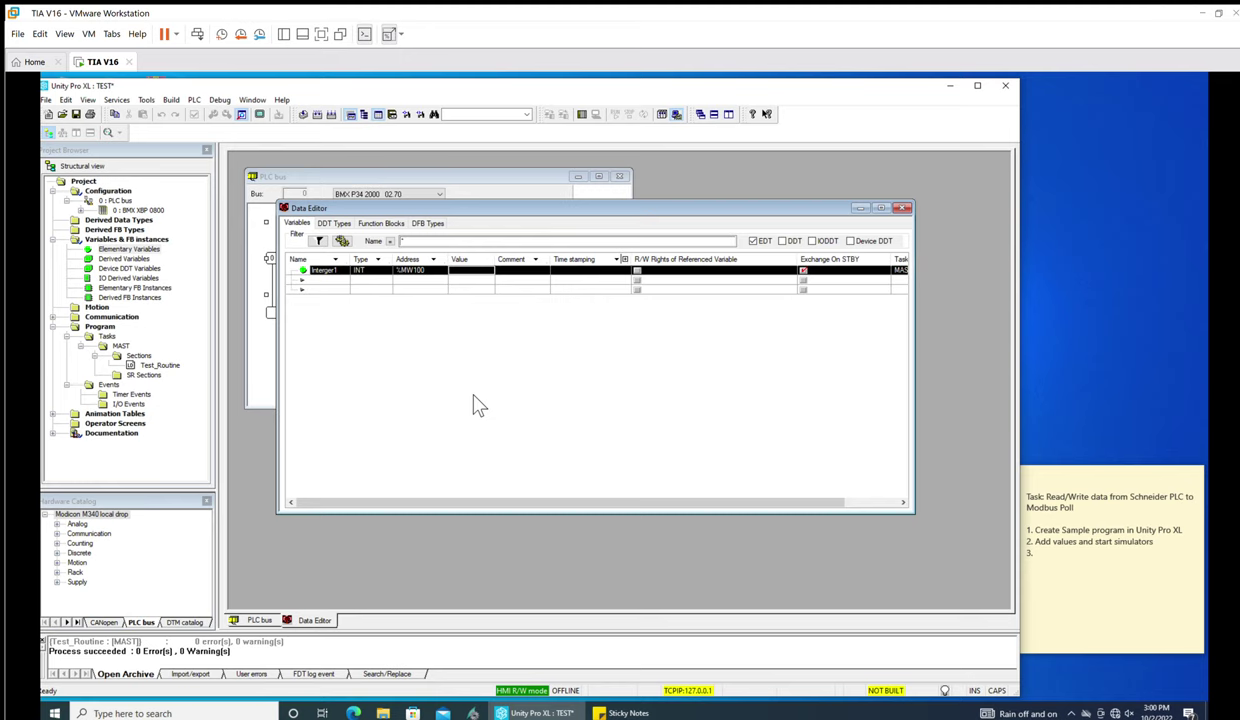
Step: Set the value of Interger1 to 123 and accept the modification, choosing not to be asked again
double_click(465, 270)
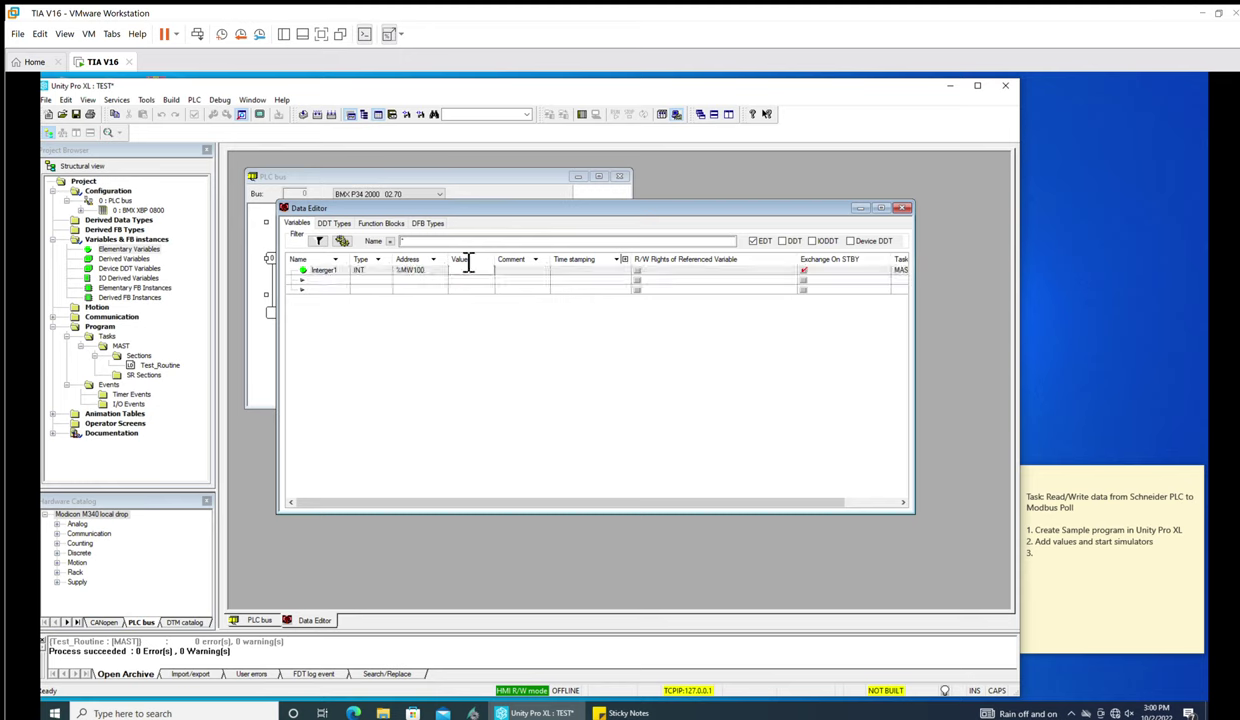
text(123)
key(Return)
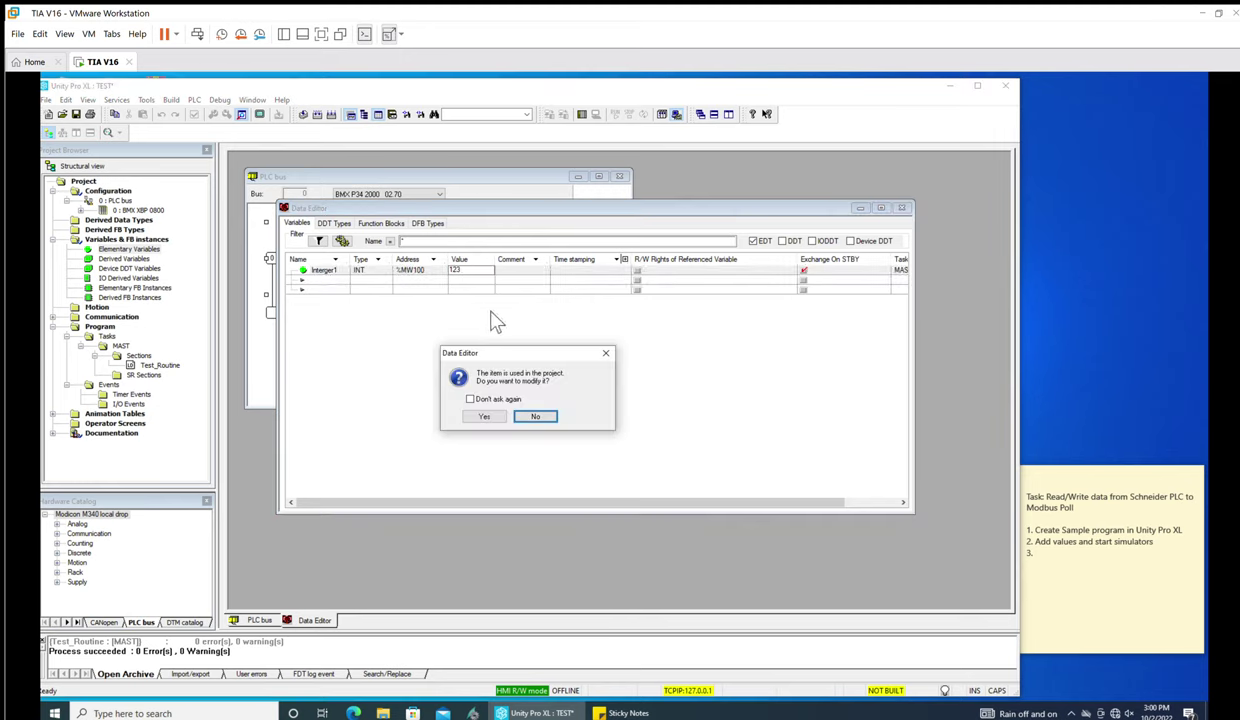
click(484, 399)
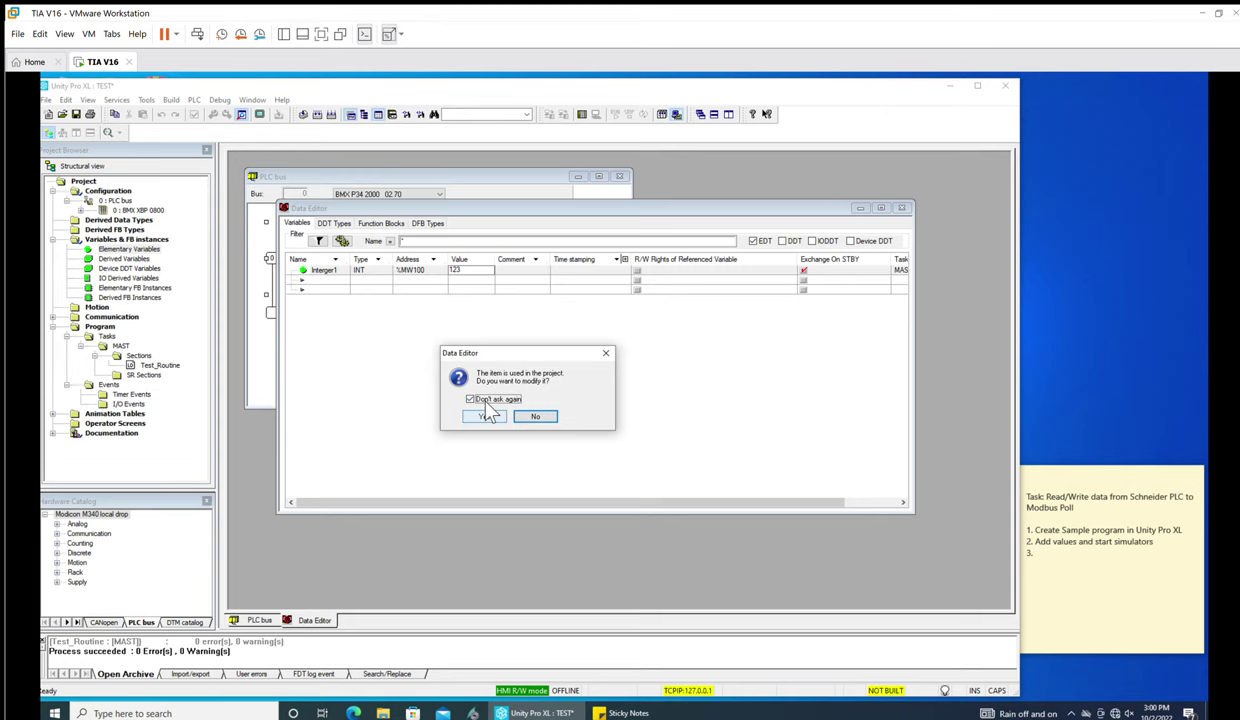
click(488, 414)
Step: Add a second elementary variable named integer2 with type INT
click(332, 271)
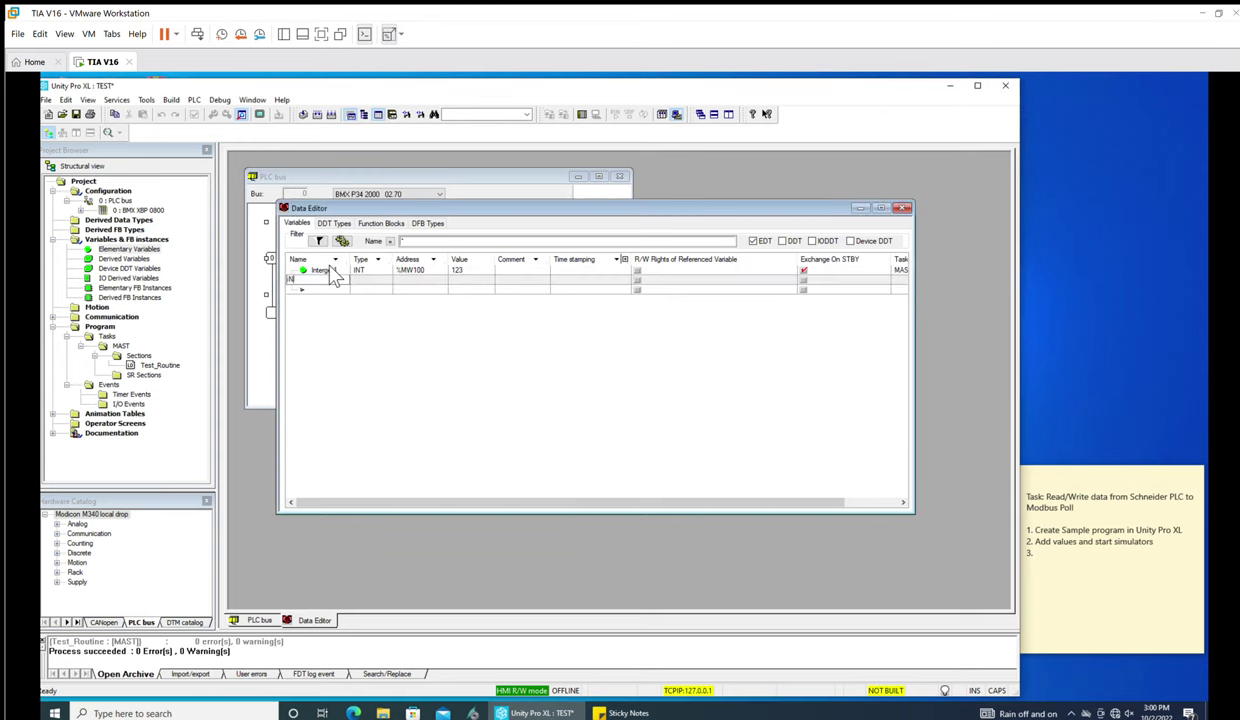
text(I)
key(Caps_Lock)
text(nteger2)
key(Return)
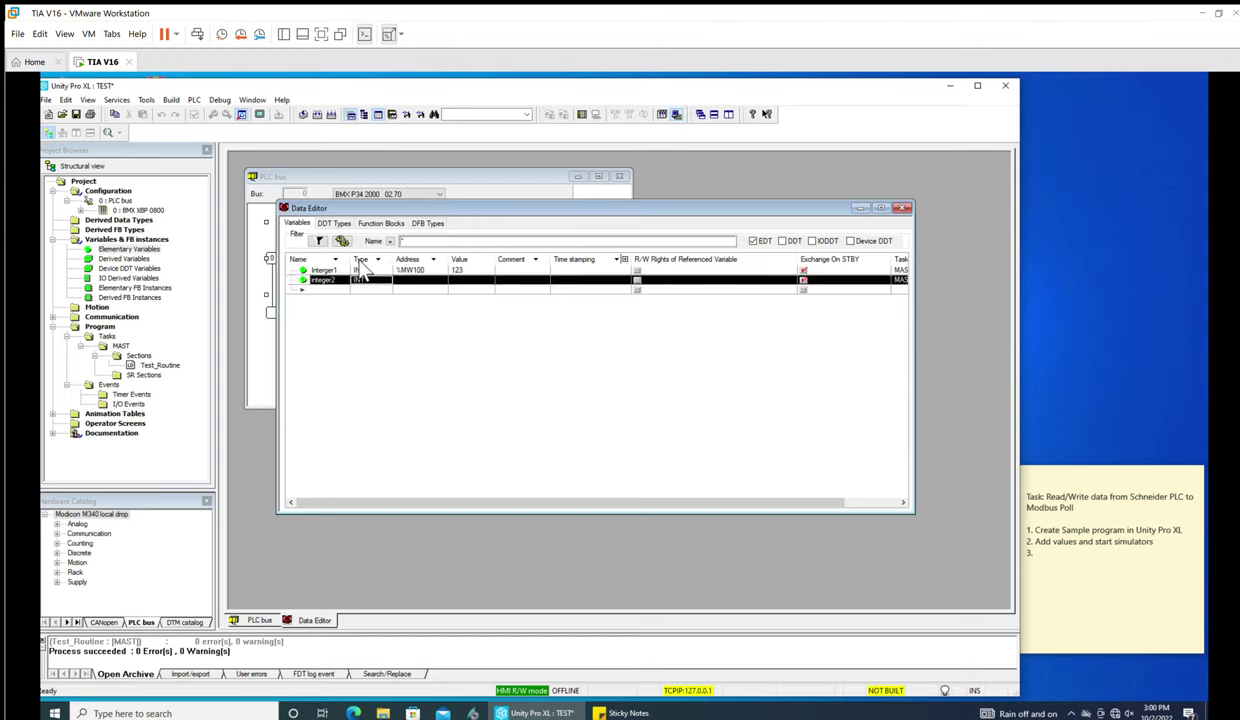
Step: Assign the address %MW101 to the integer2 variable
click(418, 279)
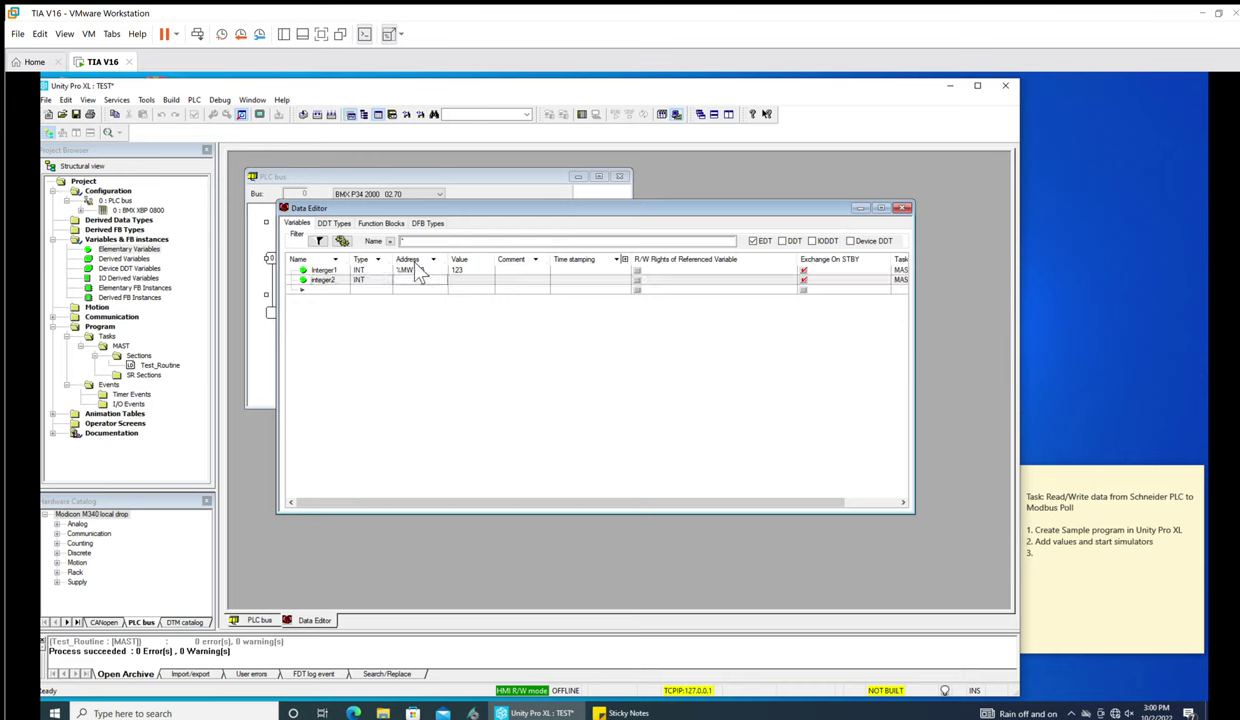
text(%)
key(Caps_Lock)
text(MW101)
key(Return)
click(457, 289)
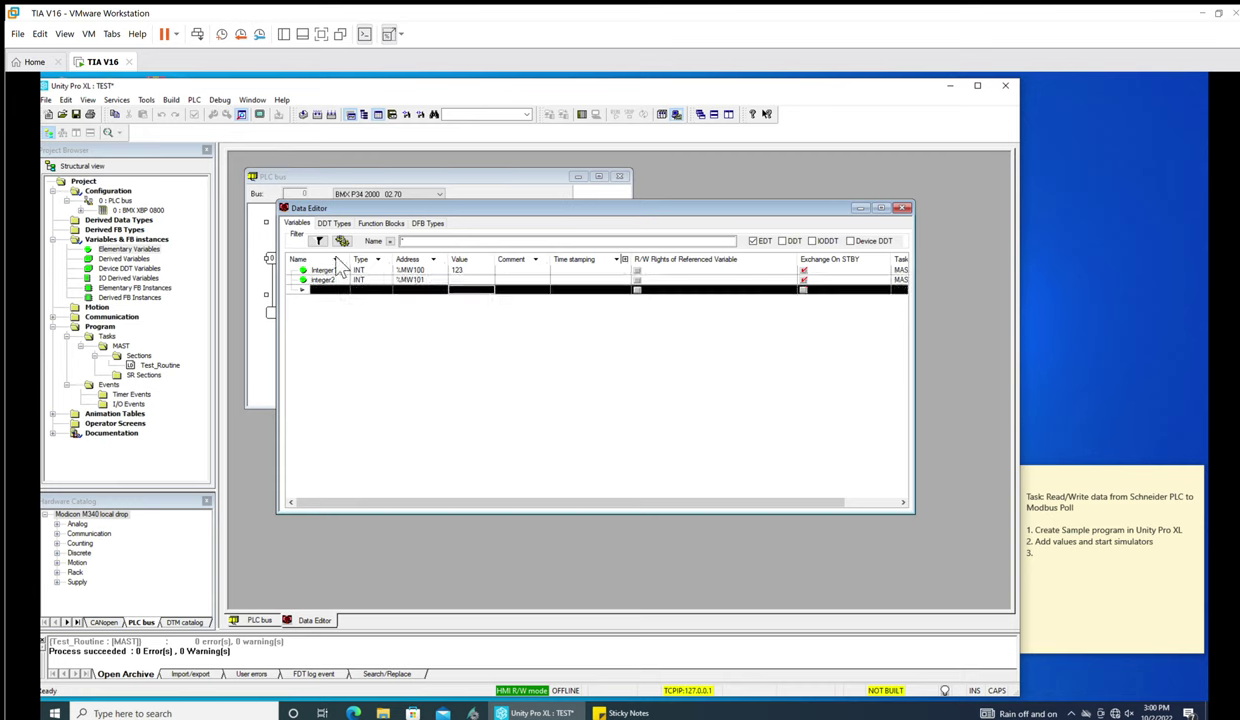
Step: Rebuild the entire project and confirm the complete rebuild
click(146, 100)
mouse_move(171, 100)
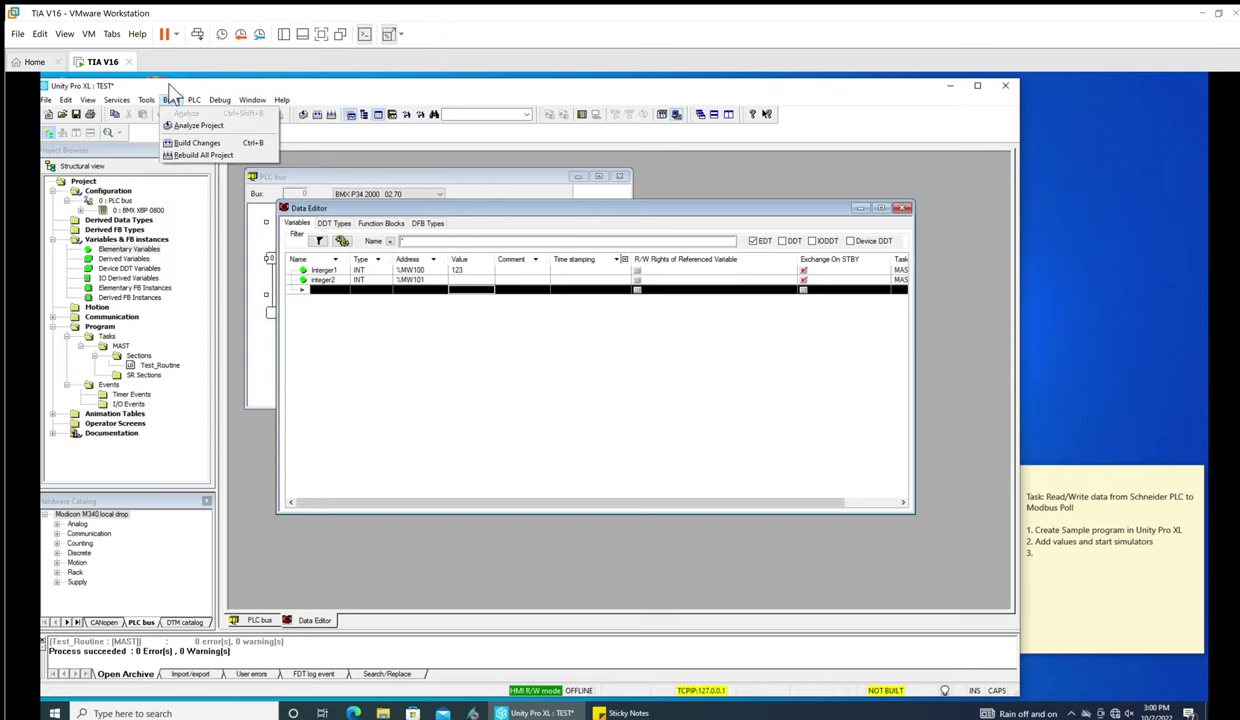
click(190, 154)
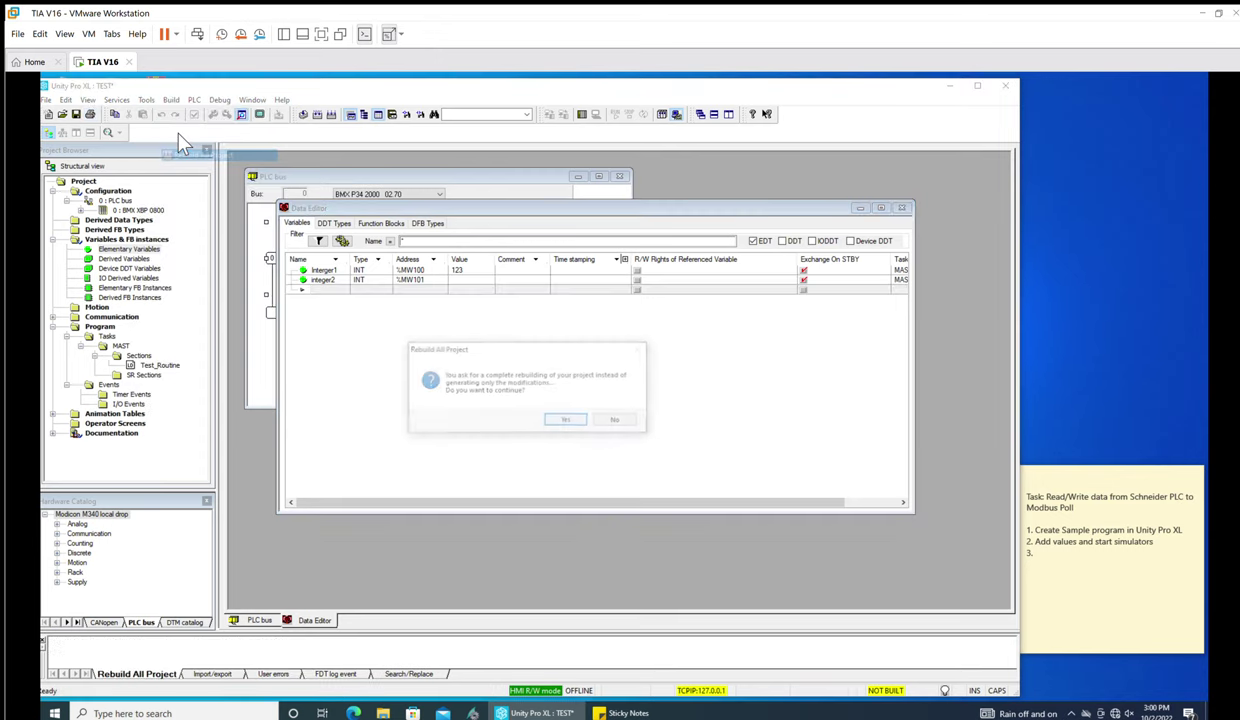
click(565, 419)
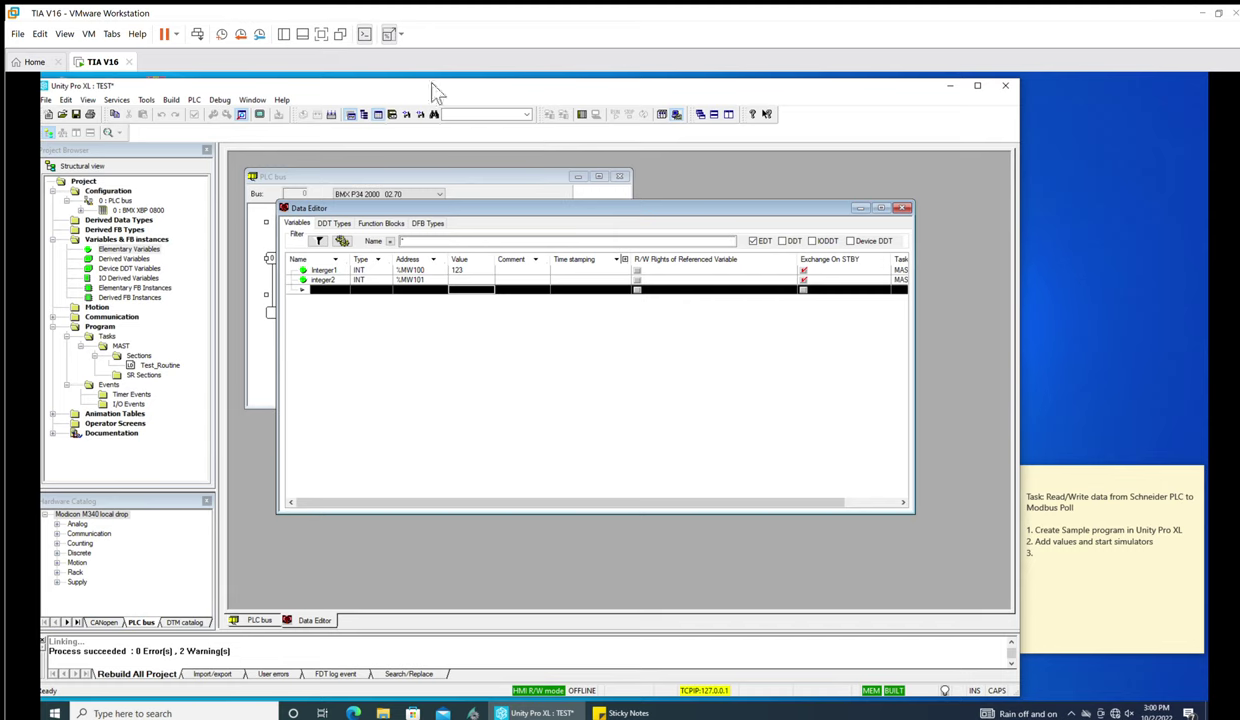
Step: Set the PLC to Simulation Mode and connect to it
click(193, 98)
click(210, 154)
click(195, 100)
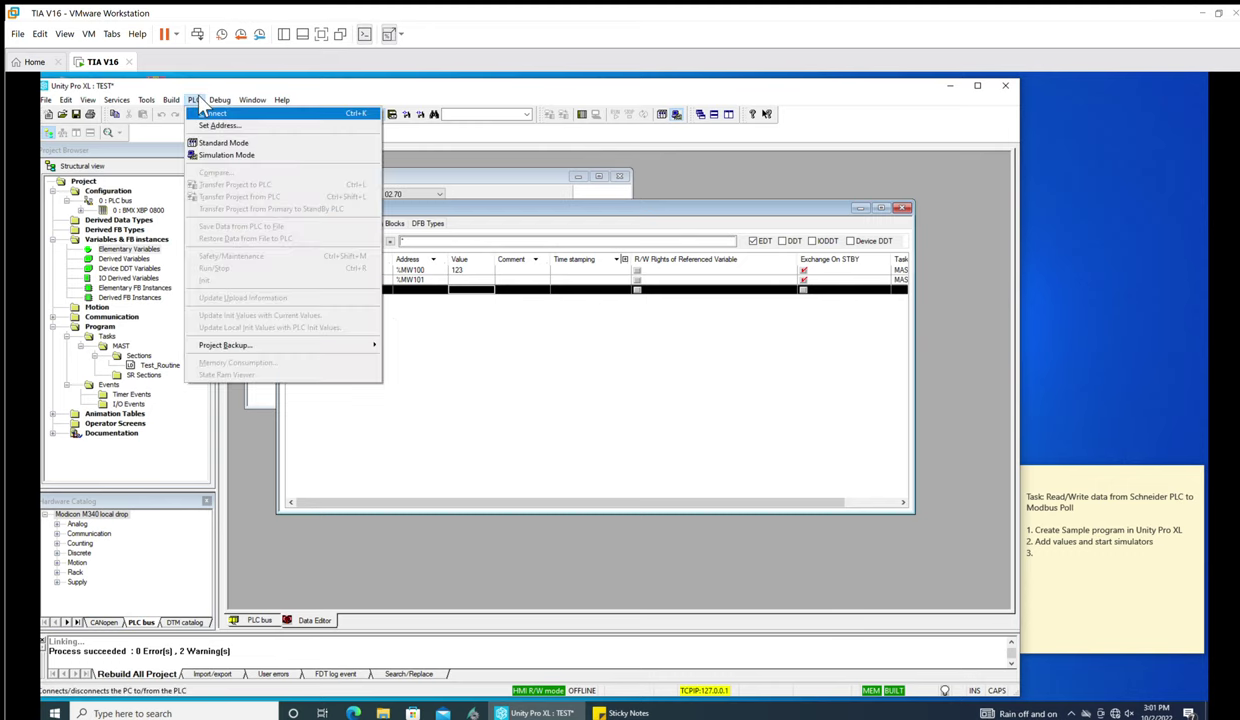
click(212, 113)
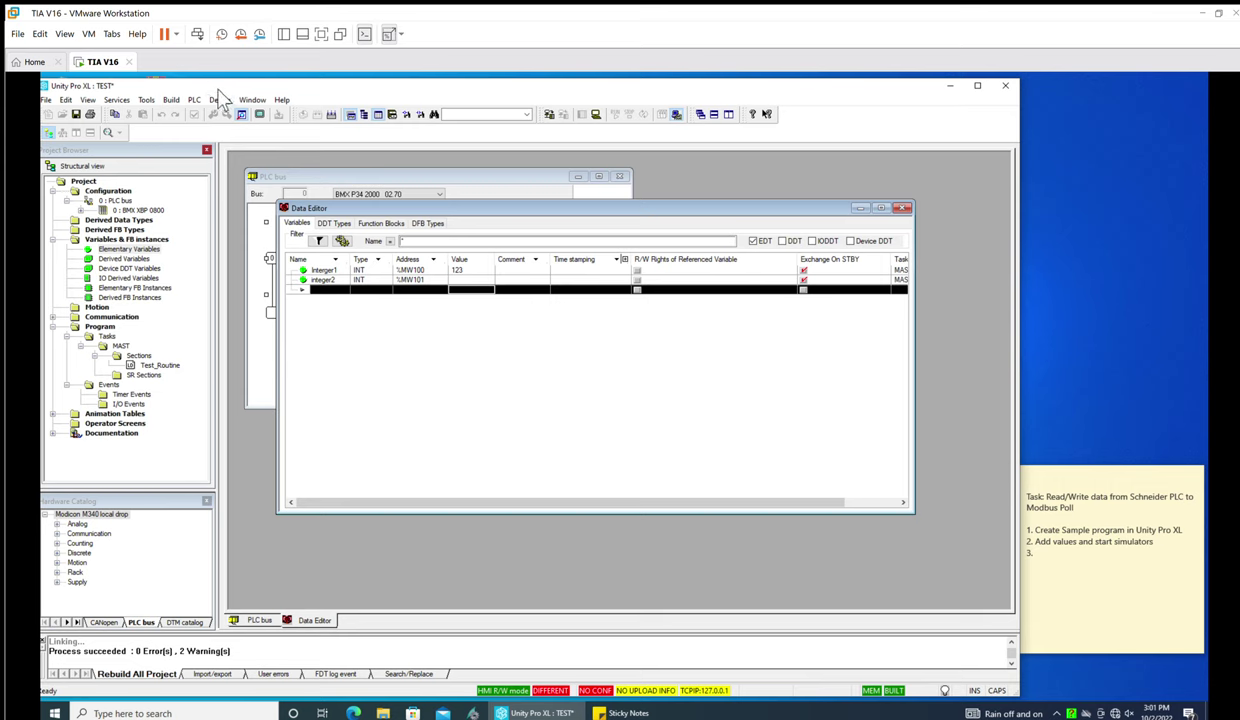
Step: Transfer the project to the PLC with the PLC Run after Transfer option enabled
mouse_move(197, 80)
mouse_down()
mouse_move(197, 91)
mouse_move(197, 80)
mouse_up()
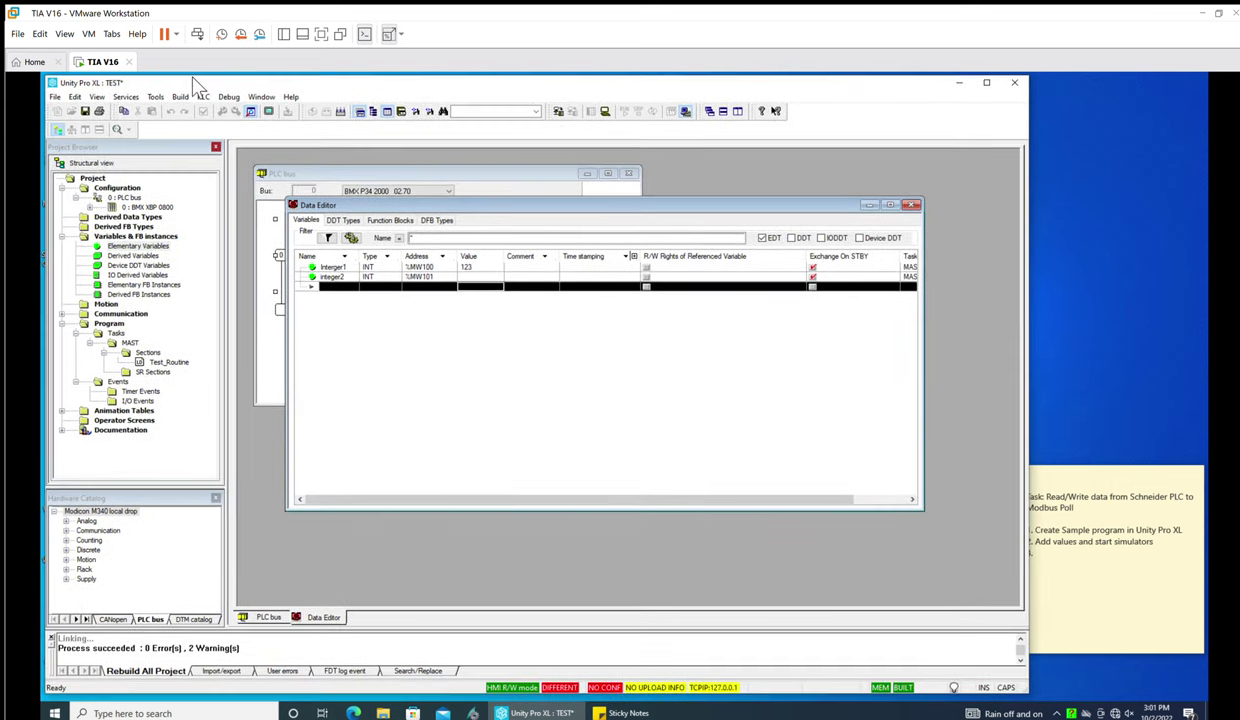
click(203, 96)
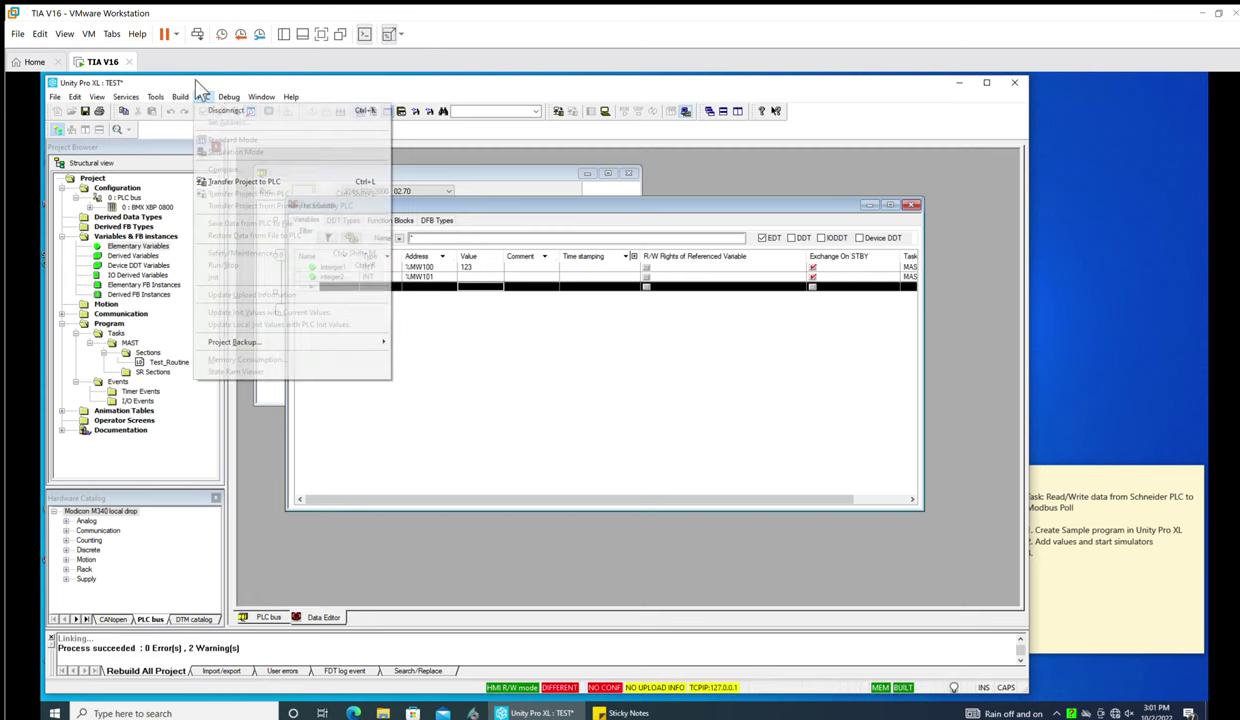
click(246, 178)
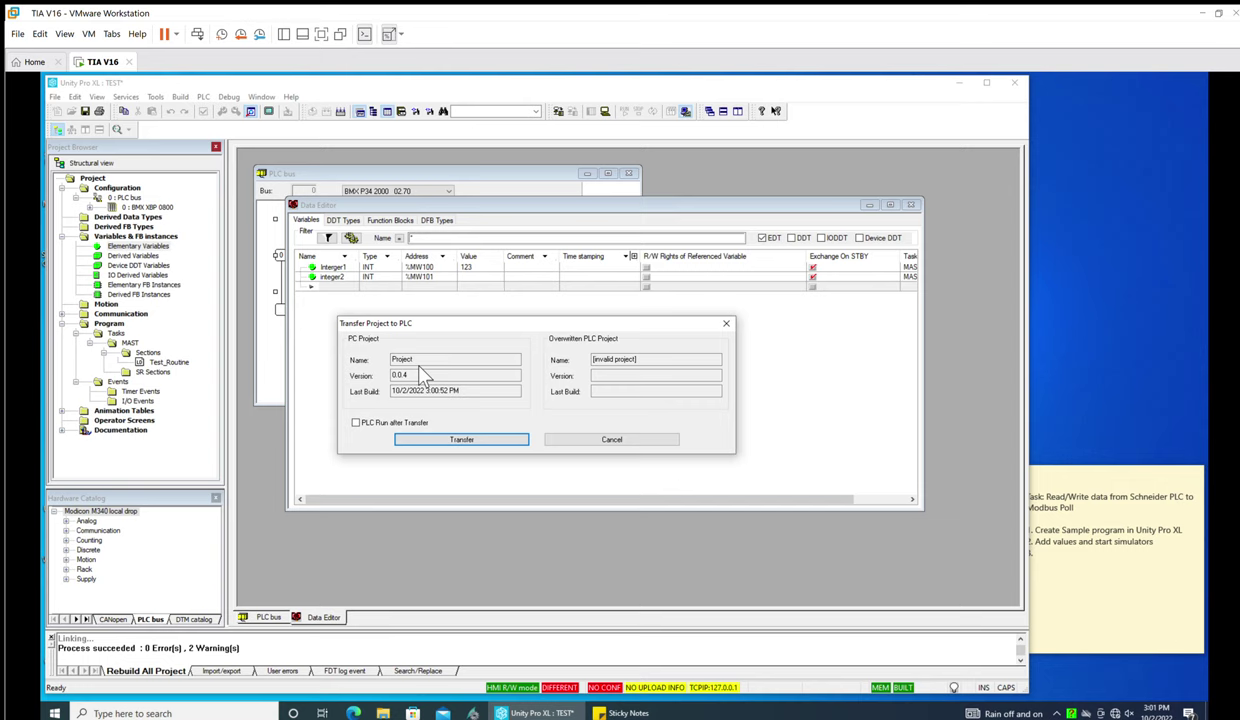
click(418, 417)
click(424, 437)
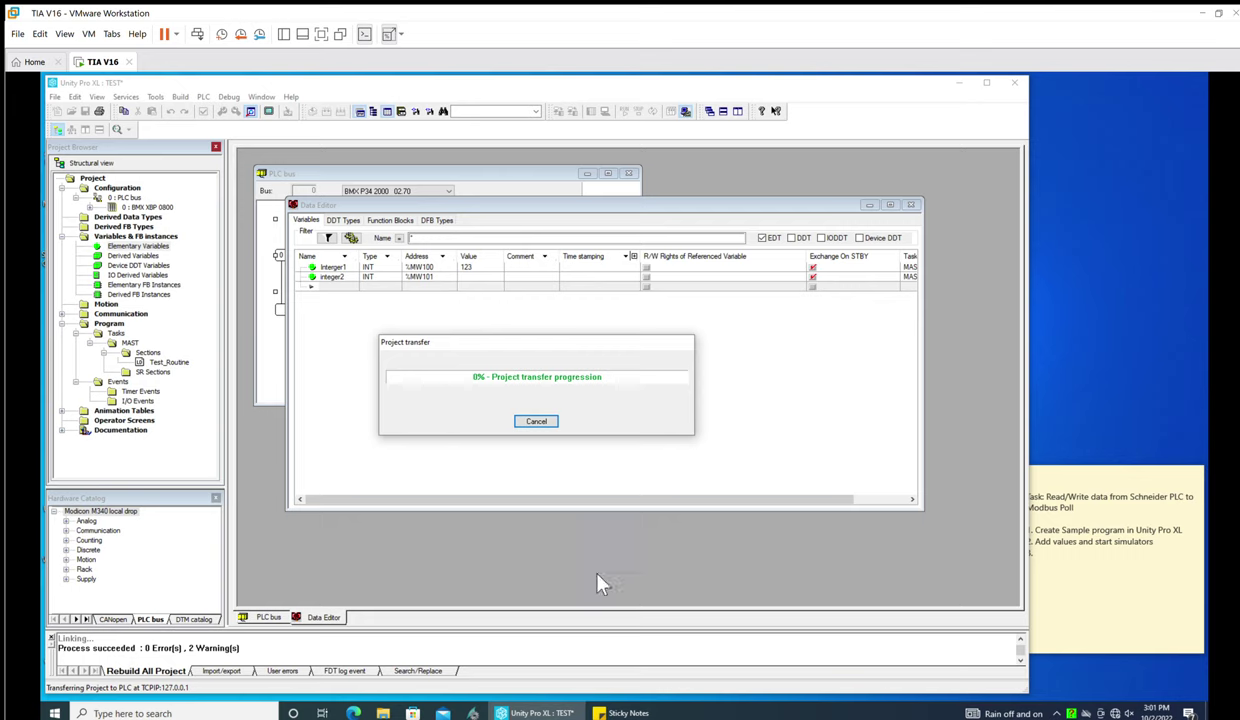
Step: In the sticky note, write task 3 as "Open Modbus Poll and make a connection with Schneider PLC" and begin item 4
click(1063, 553)
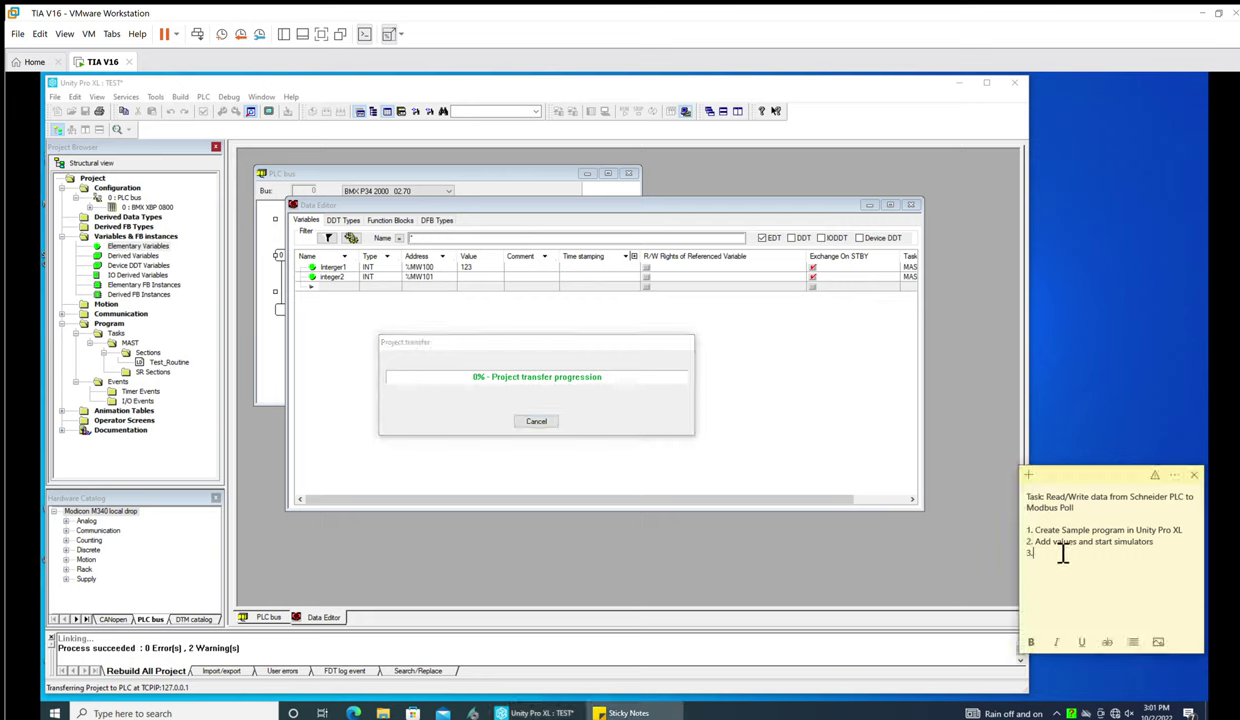
text(Opwn)
key(BackSpace)
key(BackSpace)
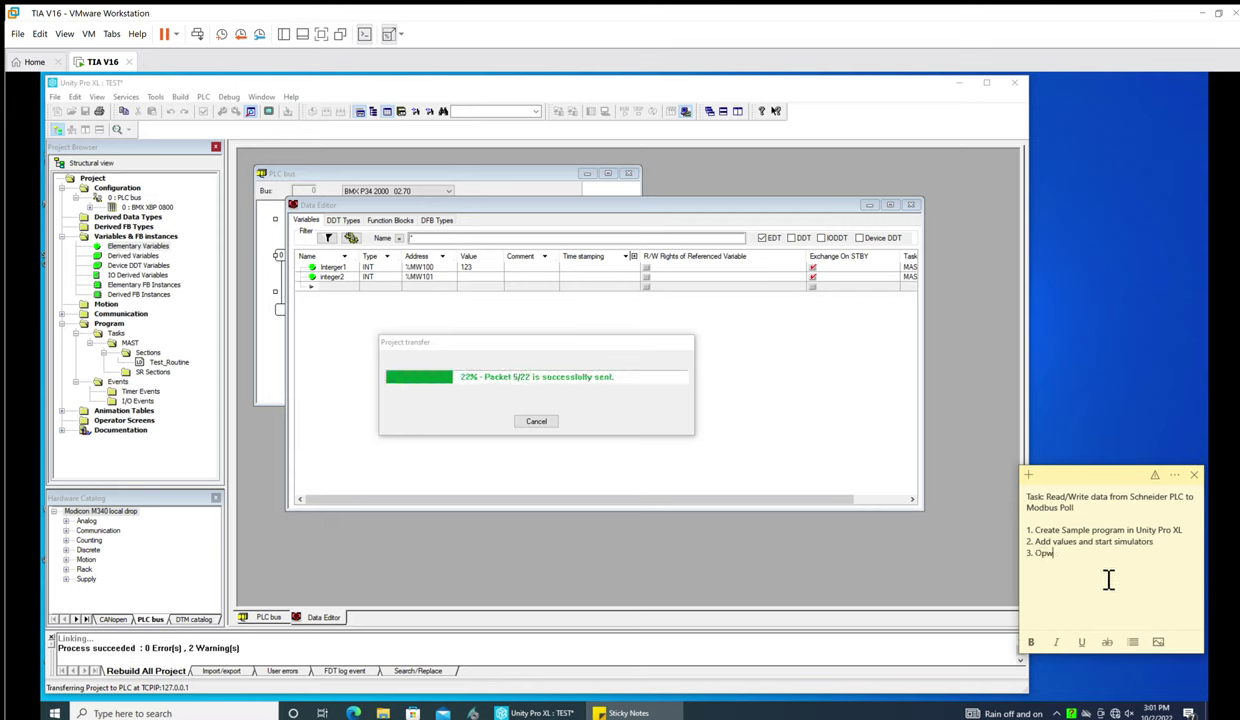
text(en M)
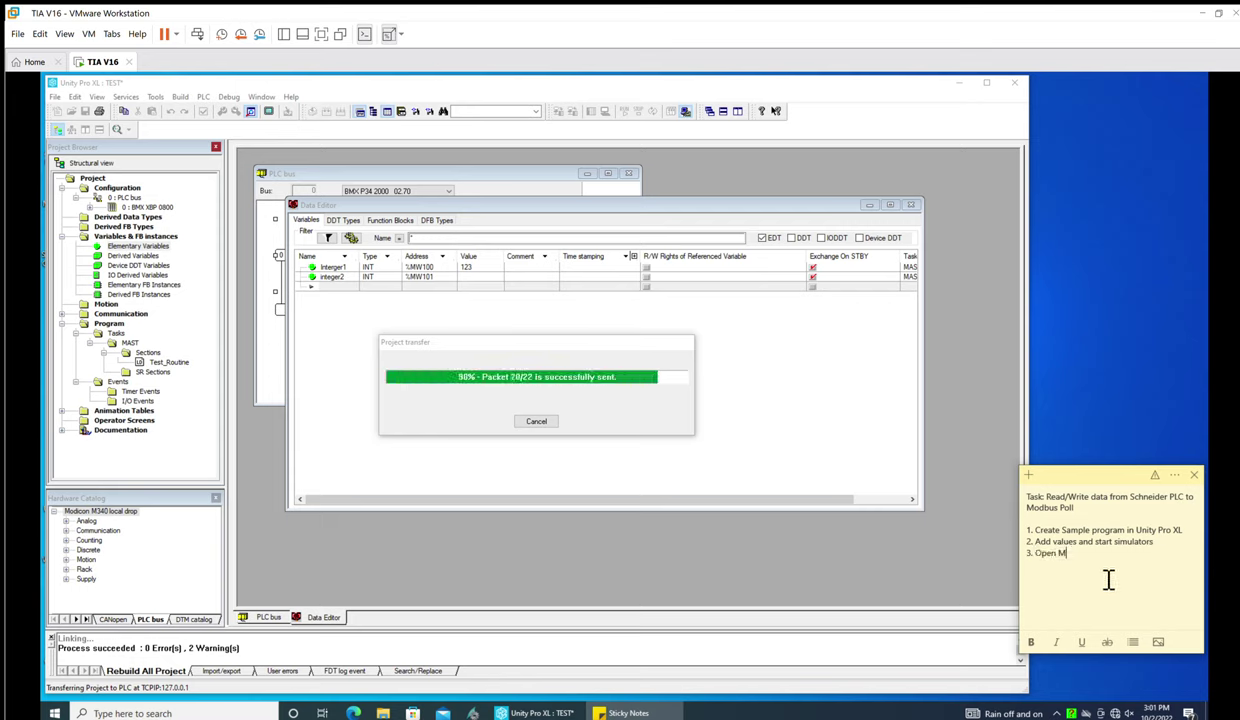
text(odbu)
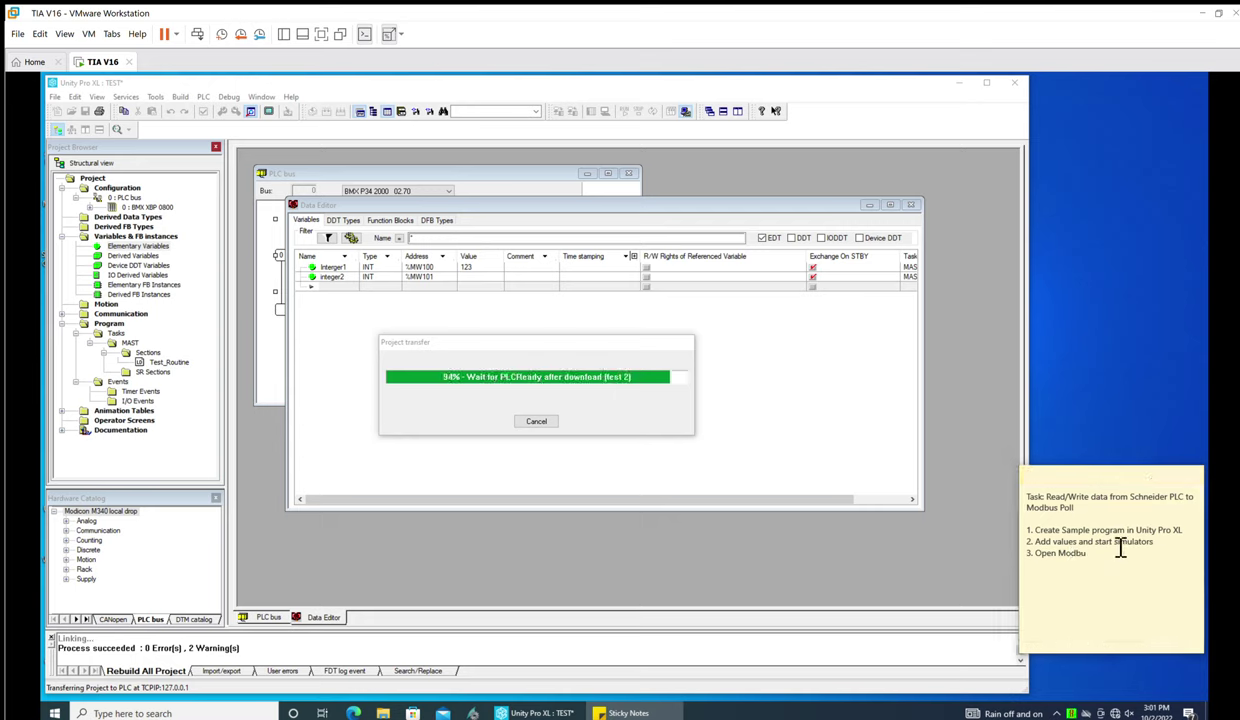
text(s Poll )
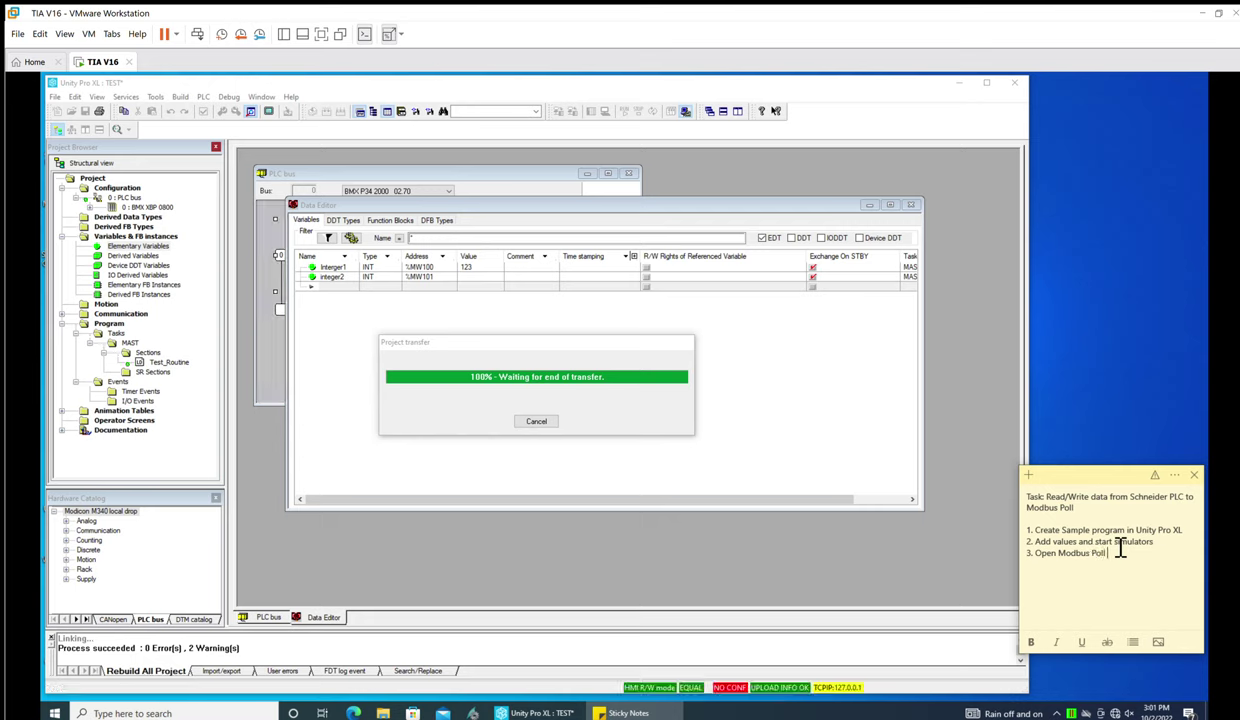
text(and mak)
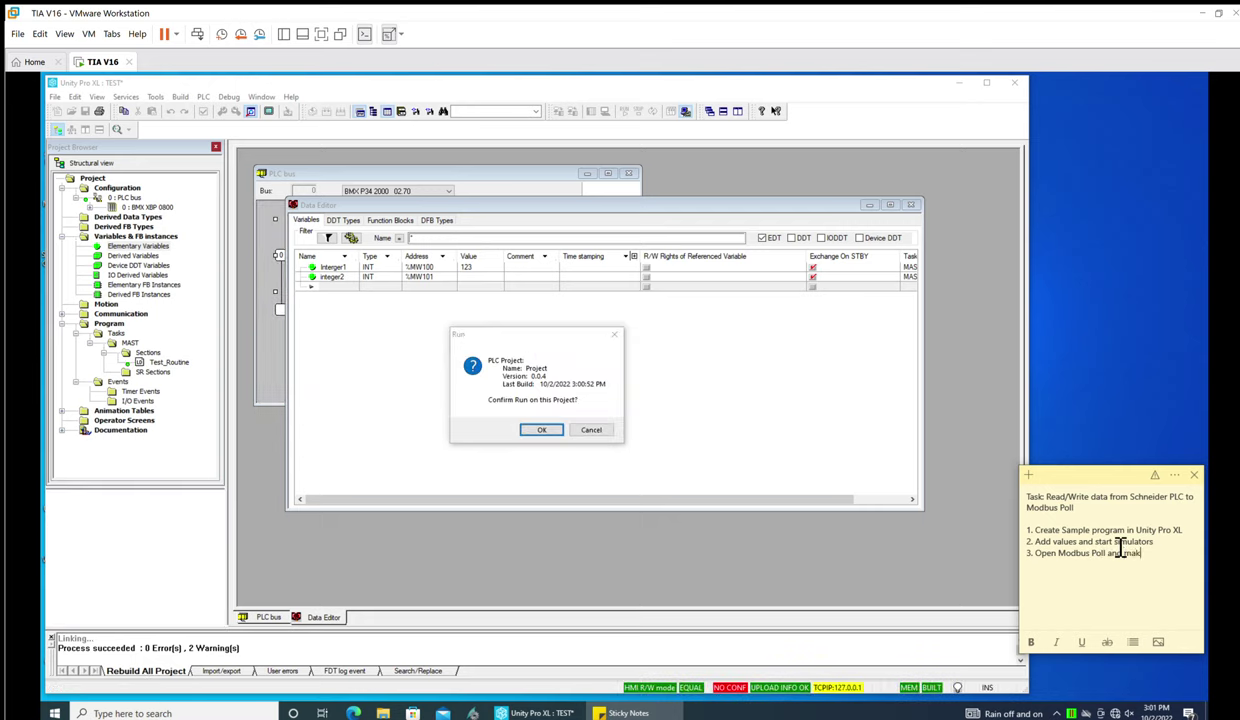
text(e a co)
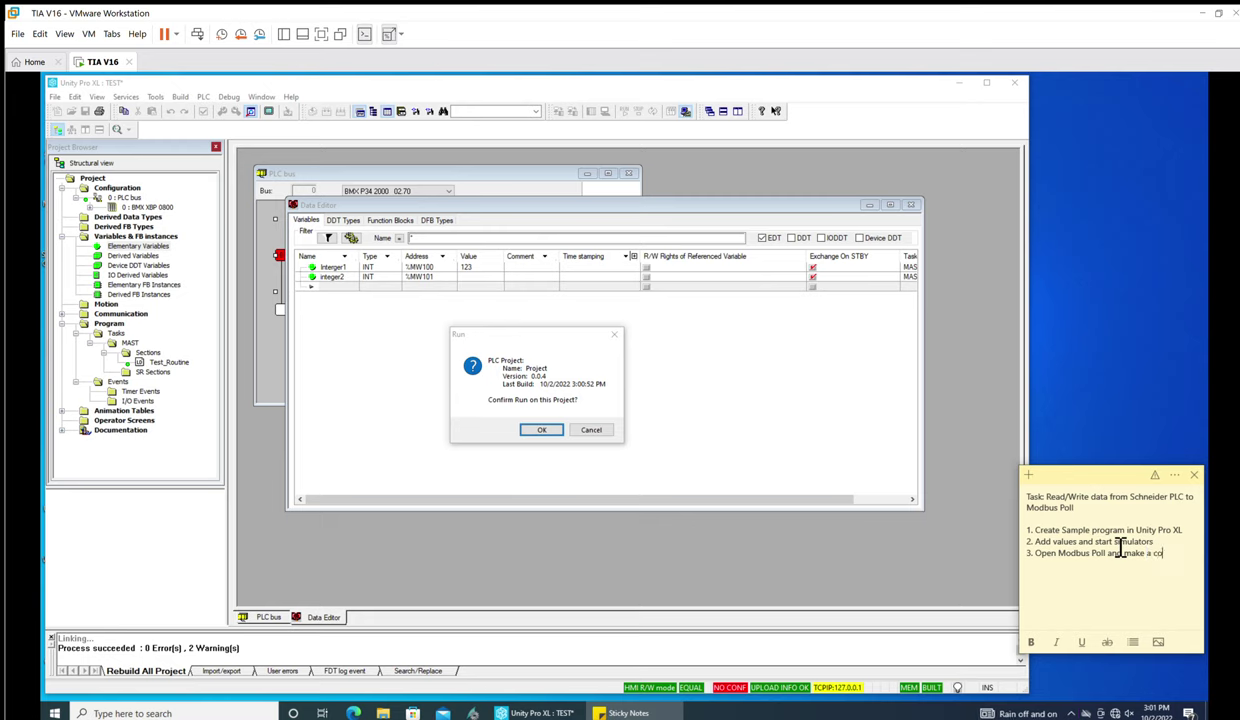
text(nnection with Schneider PLC)
key(Return)
text(4.)
Step: Confirm running the transferred project on the PLC and launch Modbus Poll
click(541, 429)
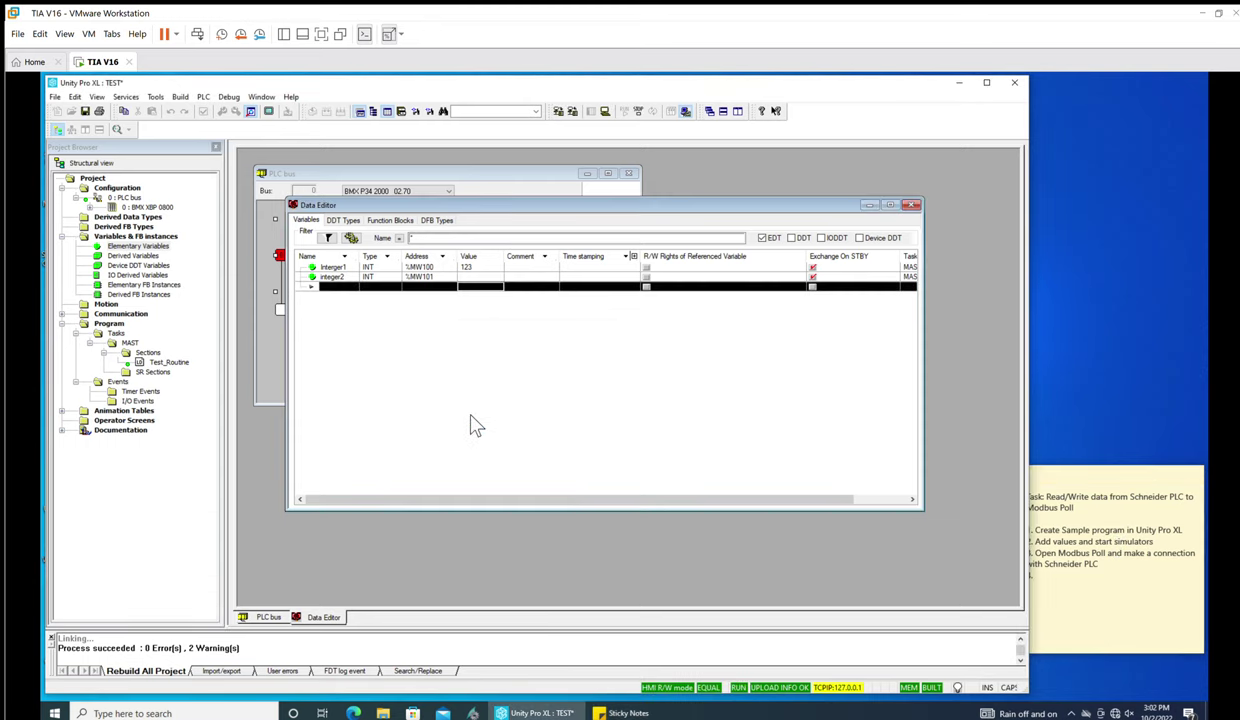
key(super)
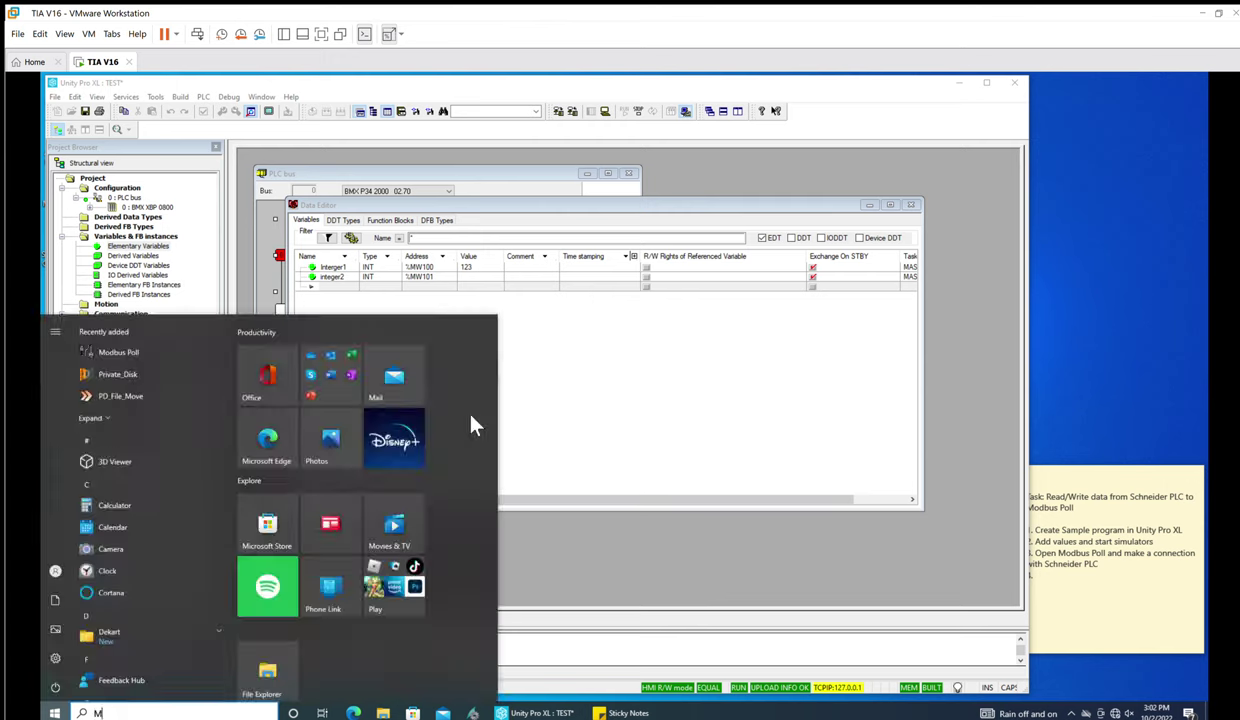
text(MOD)
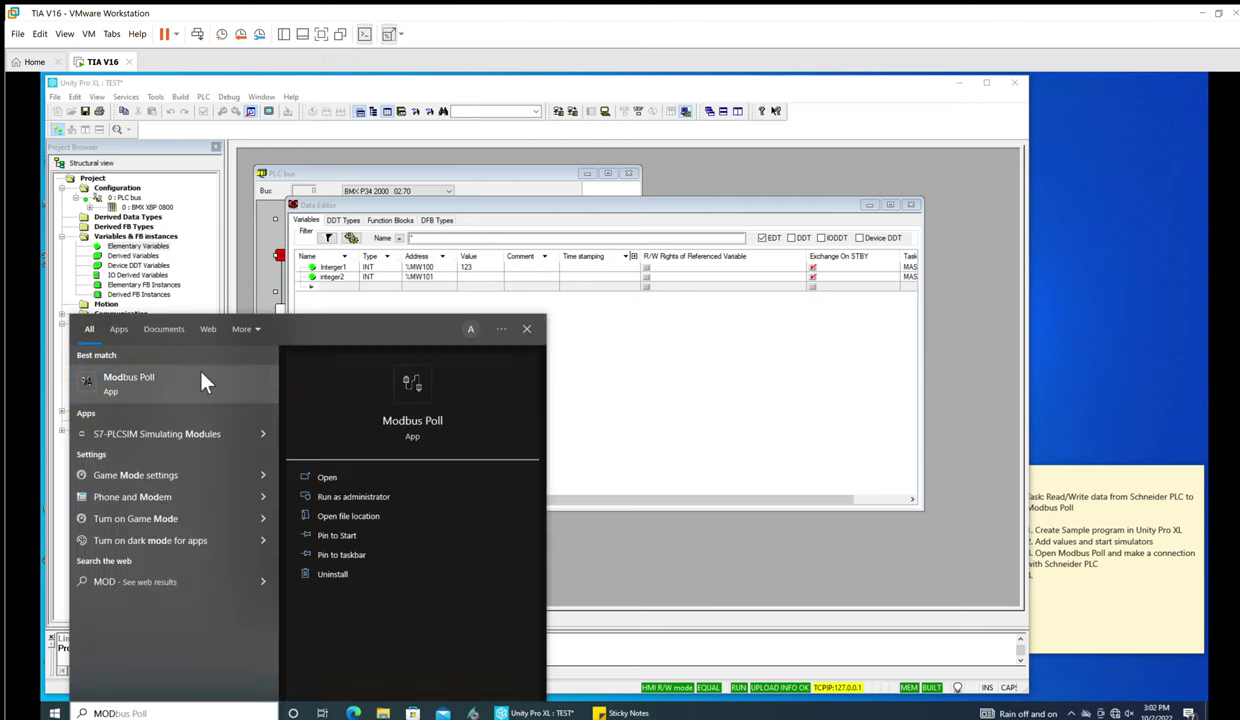
click(202, 379)
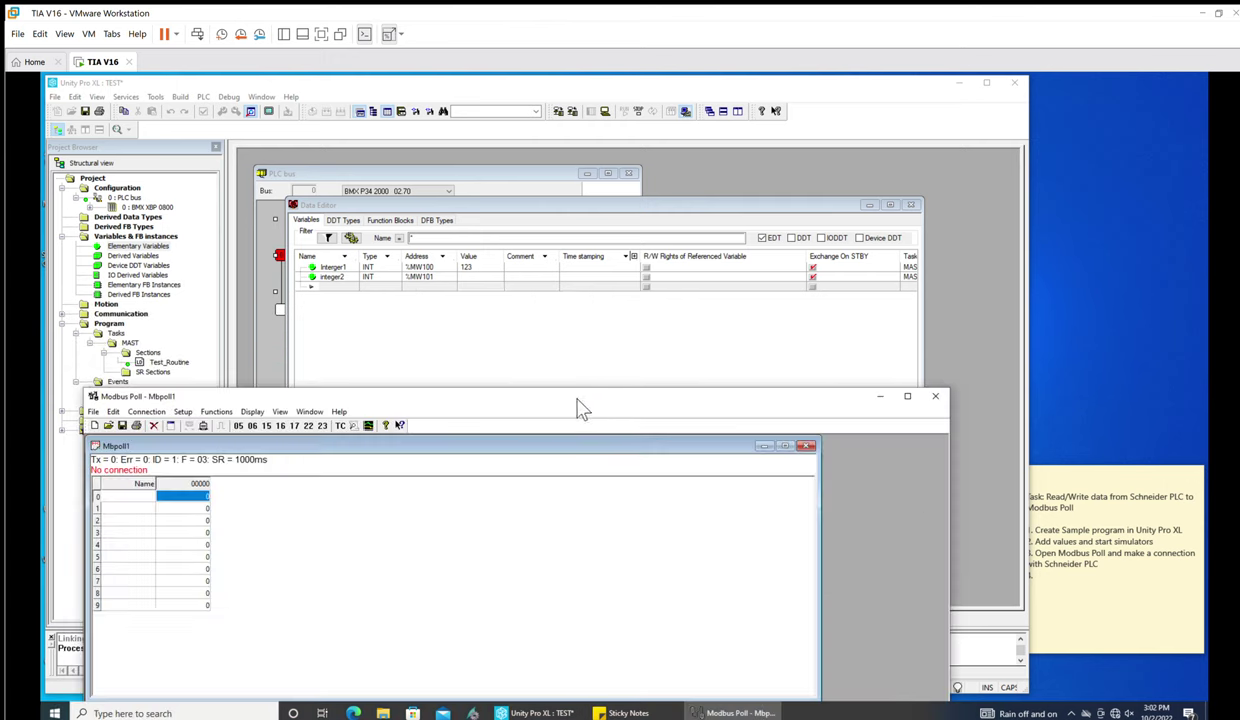
Step: Start a new connection in Modbus Poll and dismiss the registration prompt to reach the connection setup
click(186, 411)
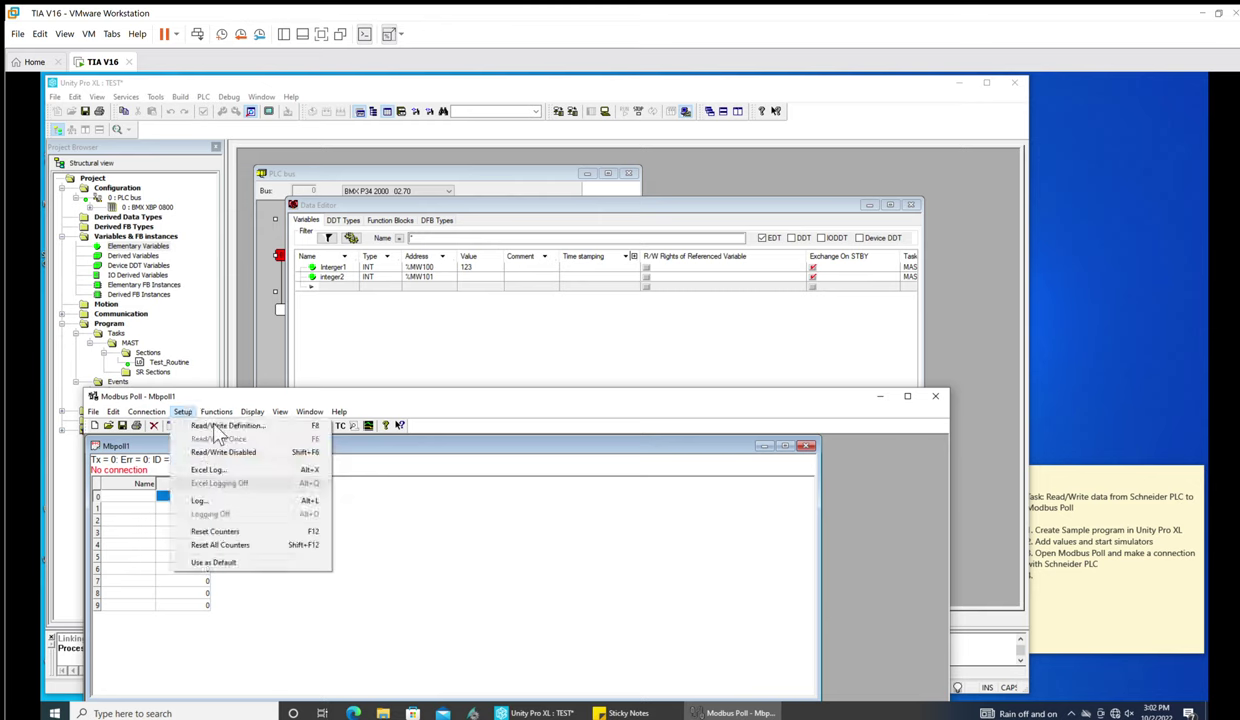
click(165, 411)
click(158, 425)
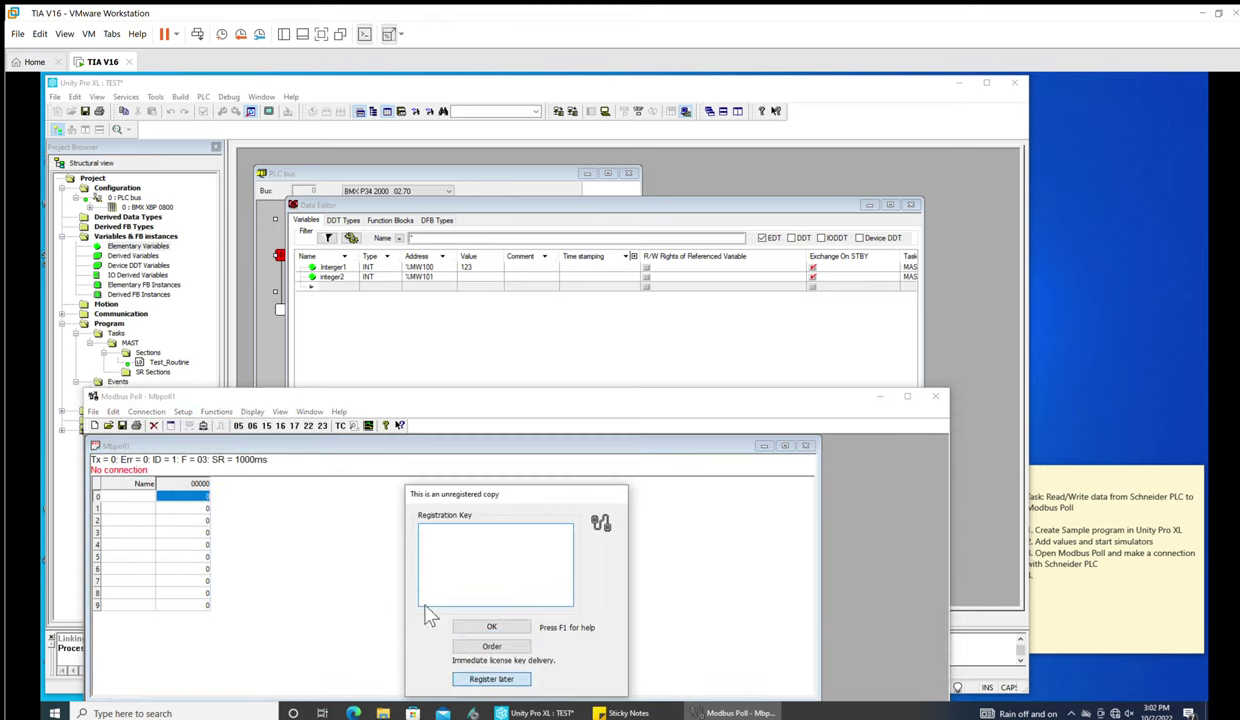
click(466, 627)
click(580, 645)
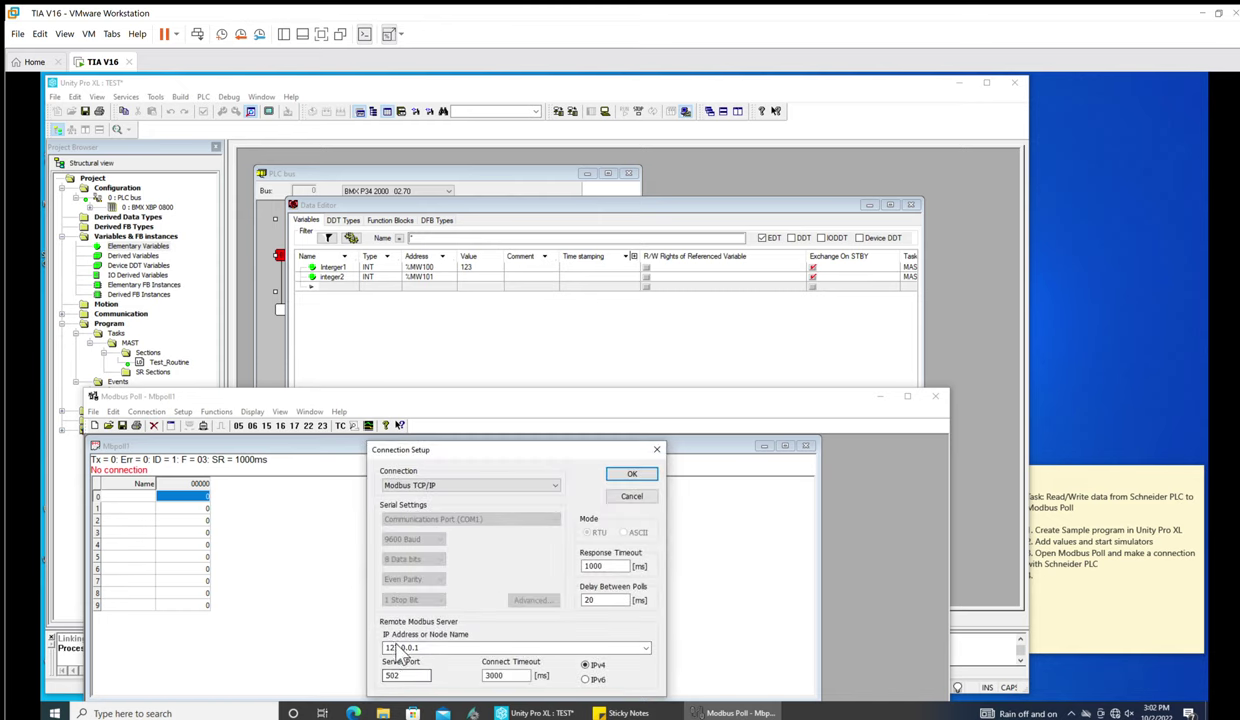
Step: Connect Modbus Poll over Modbus TCP/IP to the local server at 127.0.0.1 on port 502
double_click(455, 647)
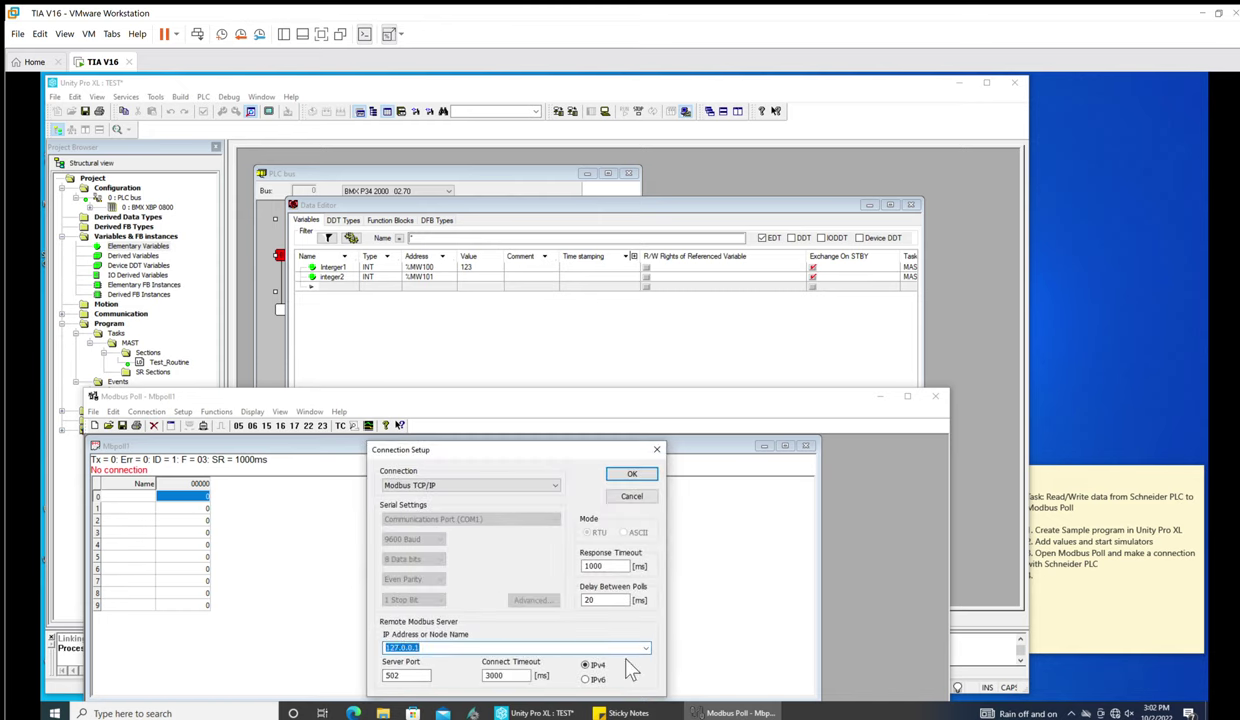
click(410, 485)
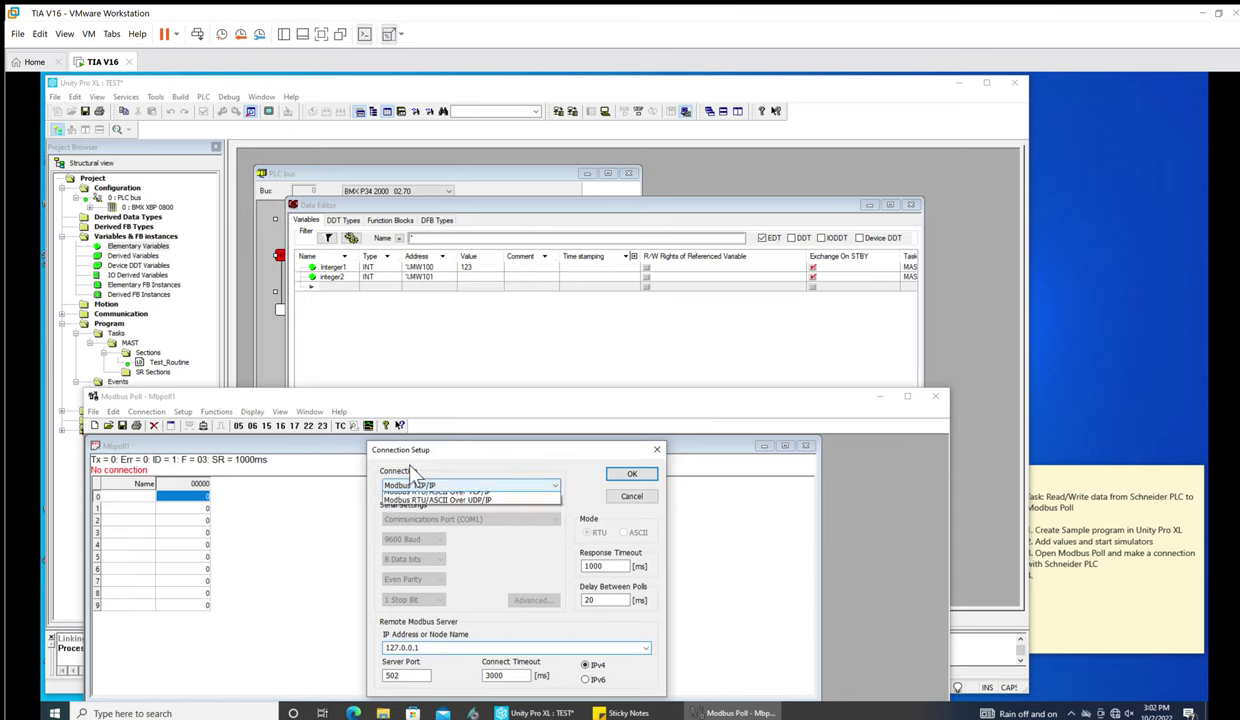
click(410, 494)
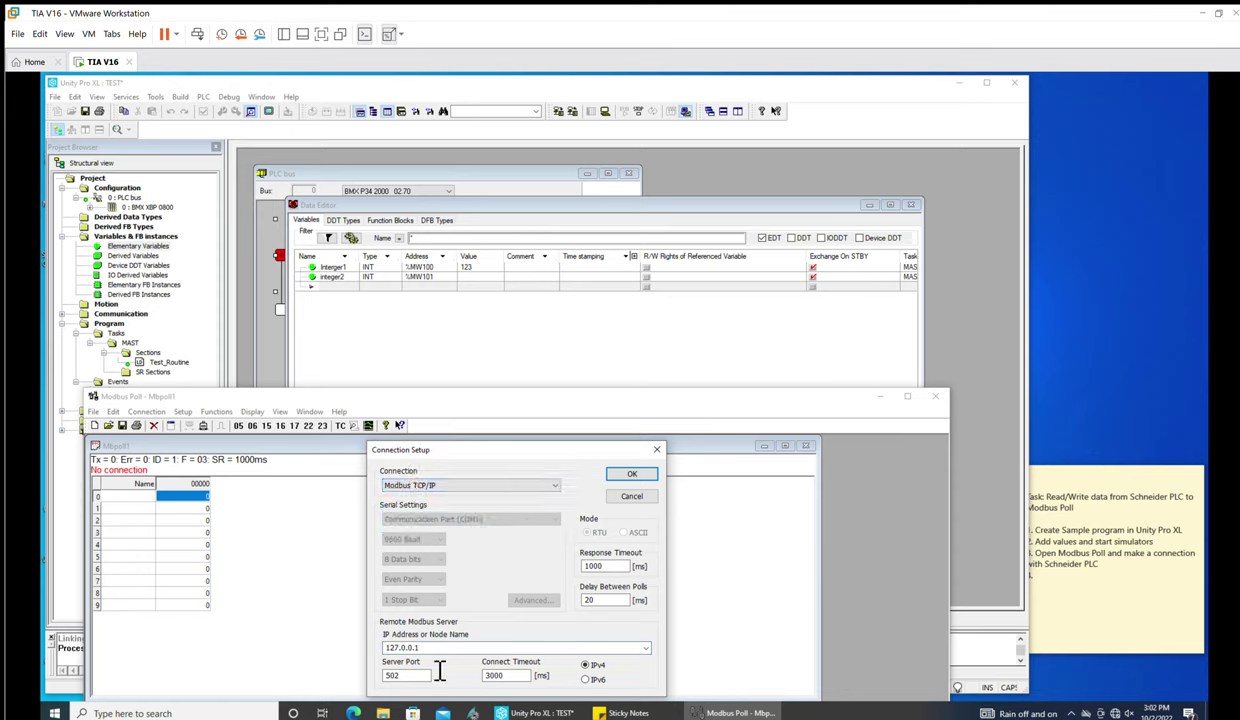
click(628, 474)
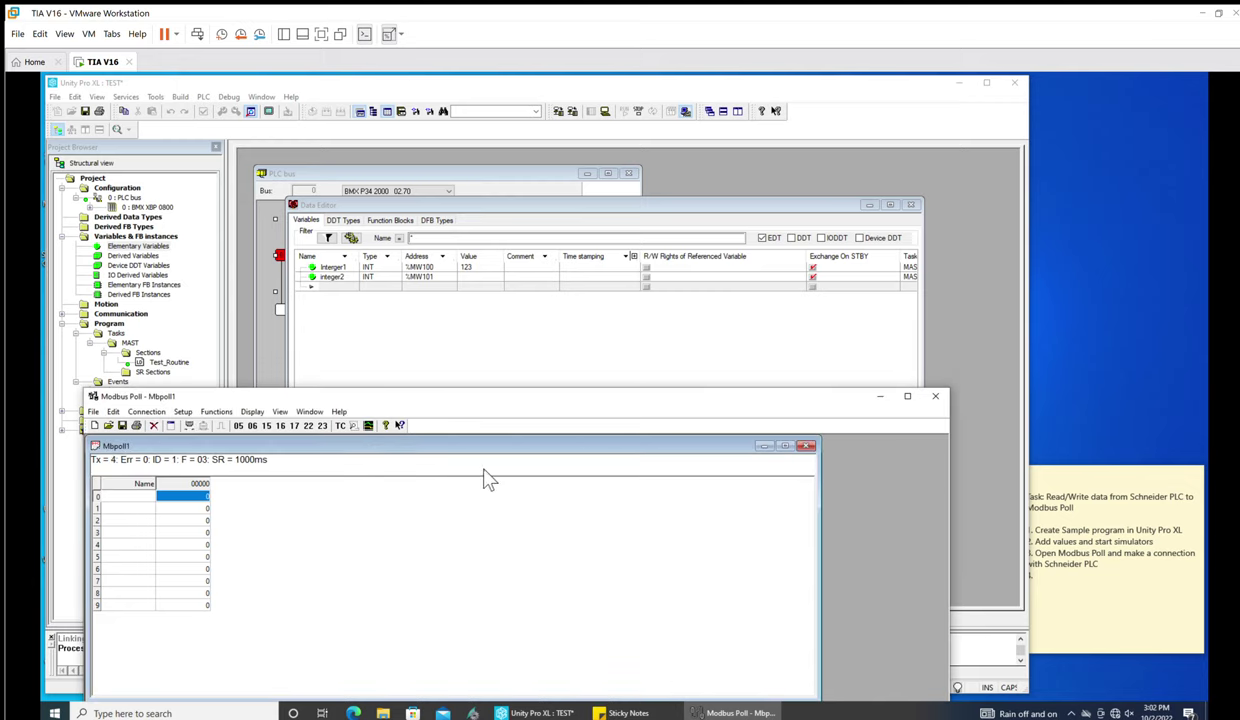
Step: Switch to Unity Pro XL and create a new animation table named "Test with Modbus Poll"
click(1068, 577)
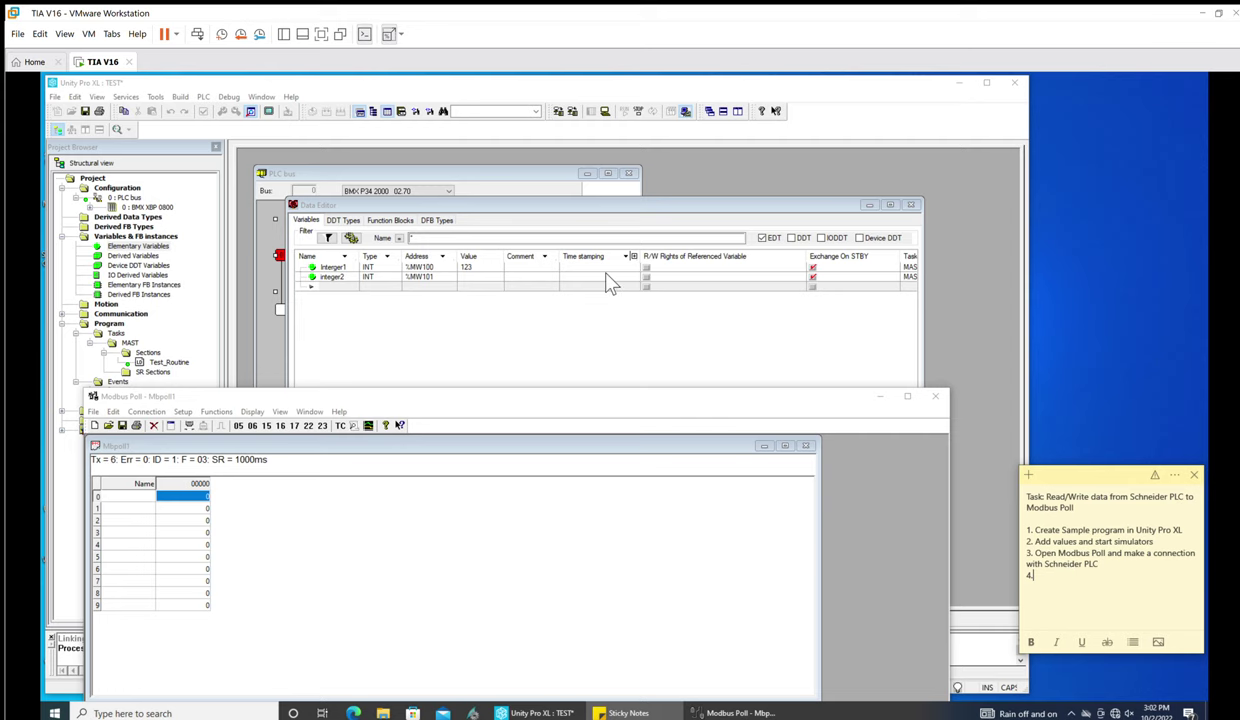
click(620, 183)
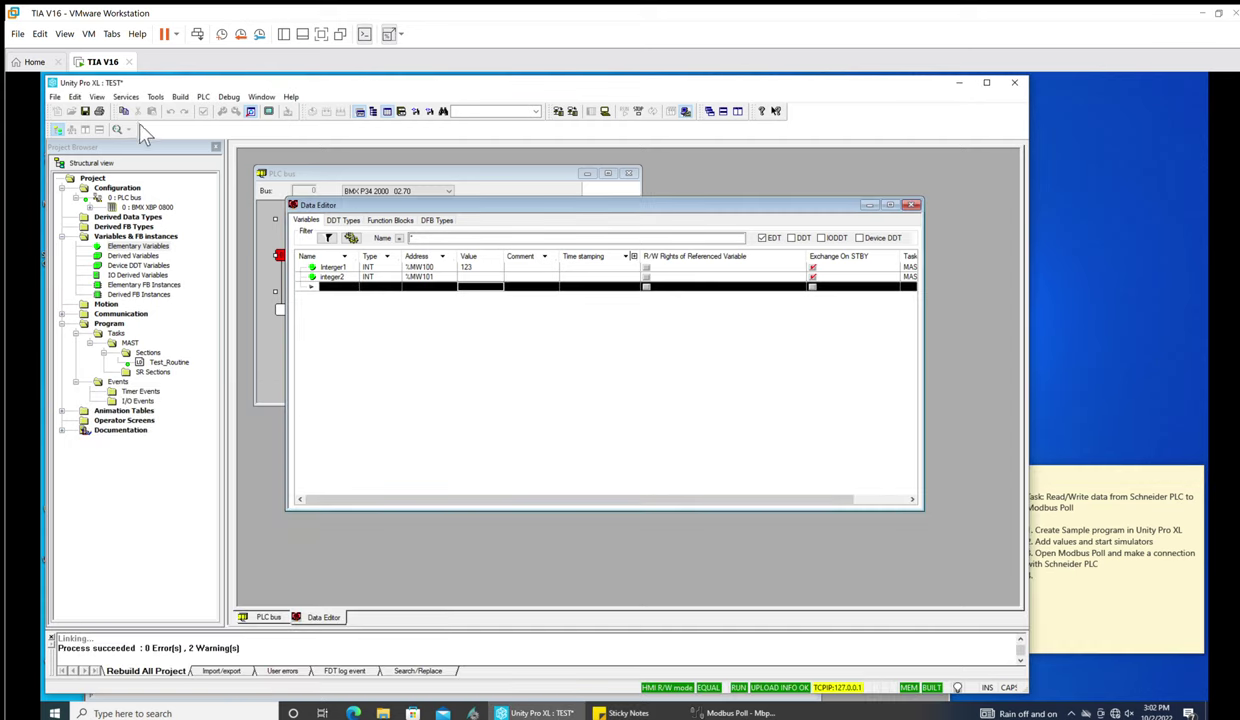
click(203, 95)
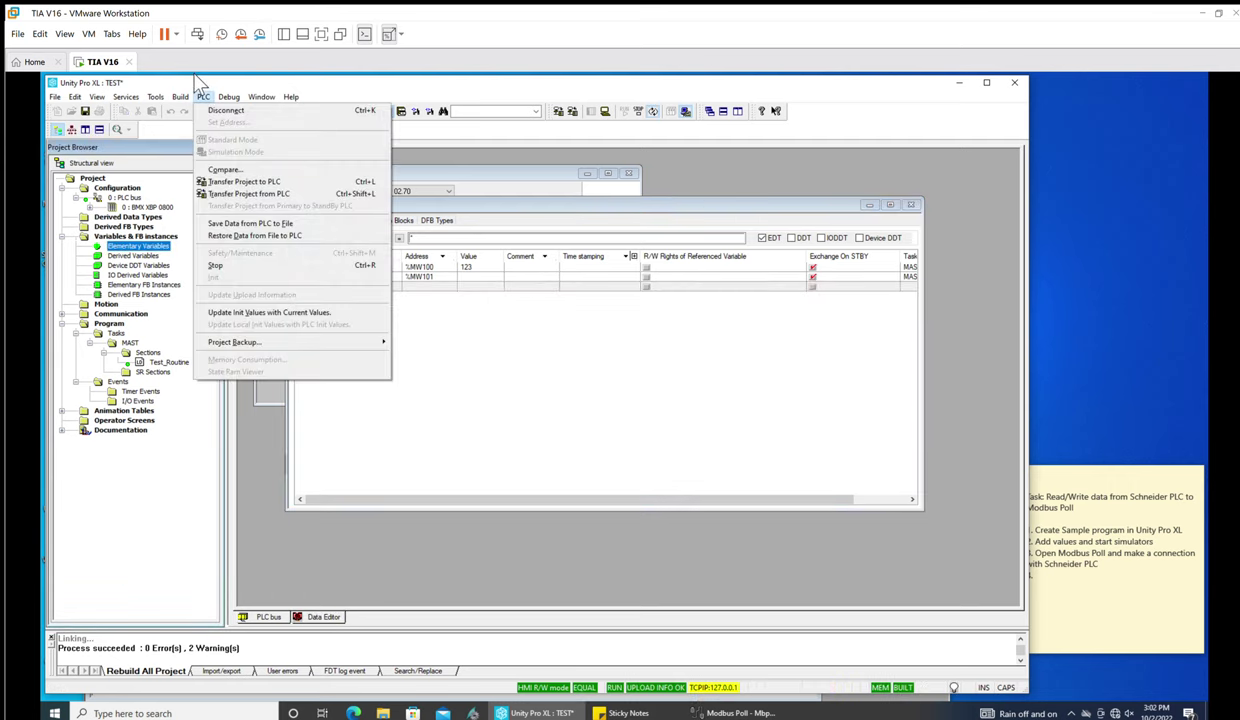
click(152, 358)
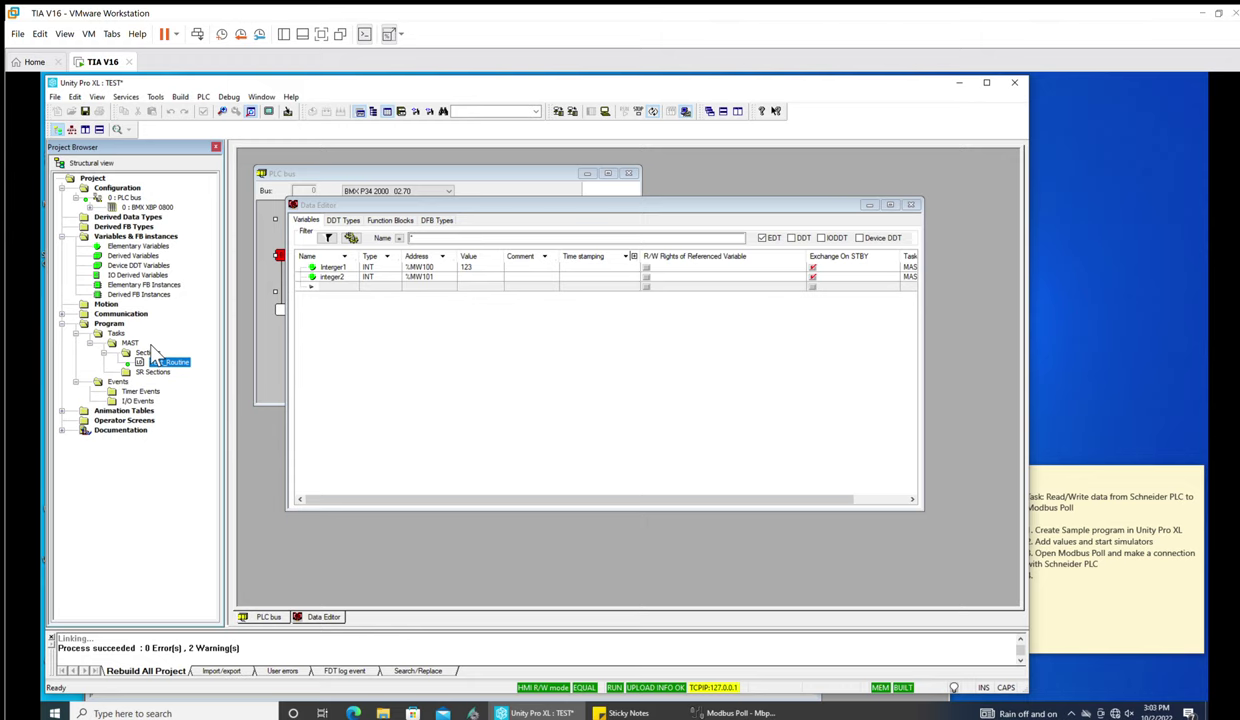
click(103, 408)
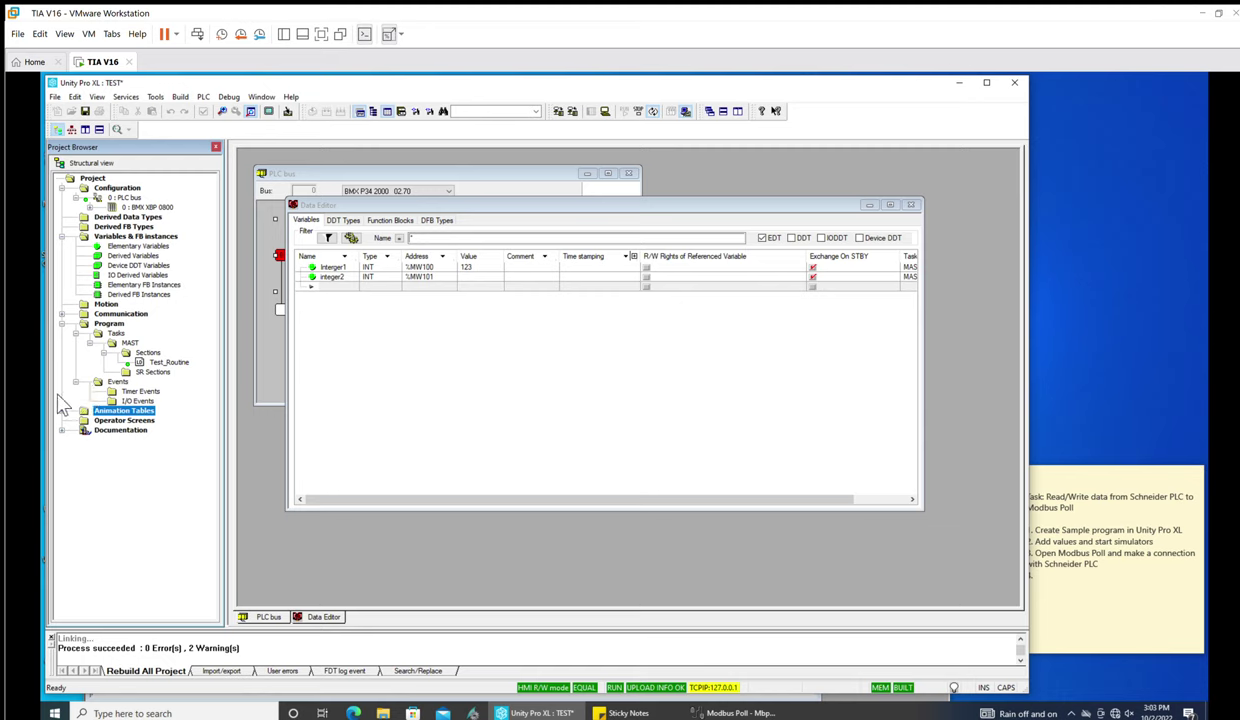
click(62, 408)
right_click(116, 406)
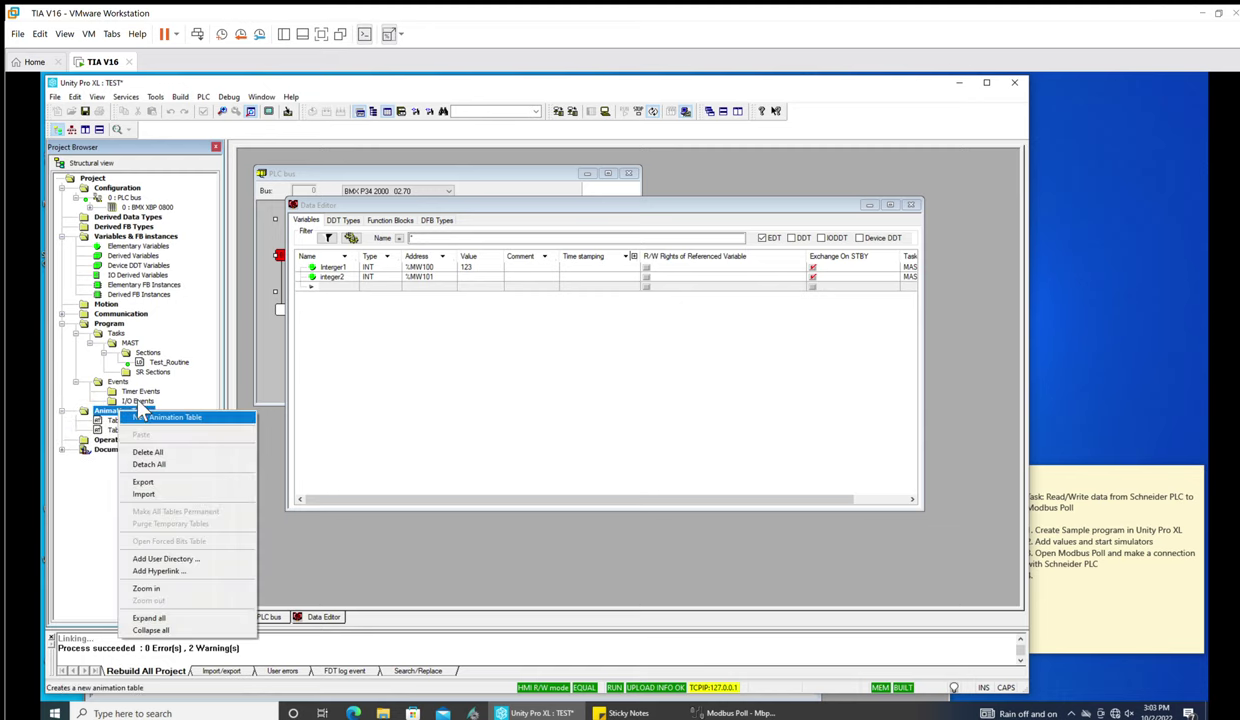
click(145, 416)
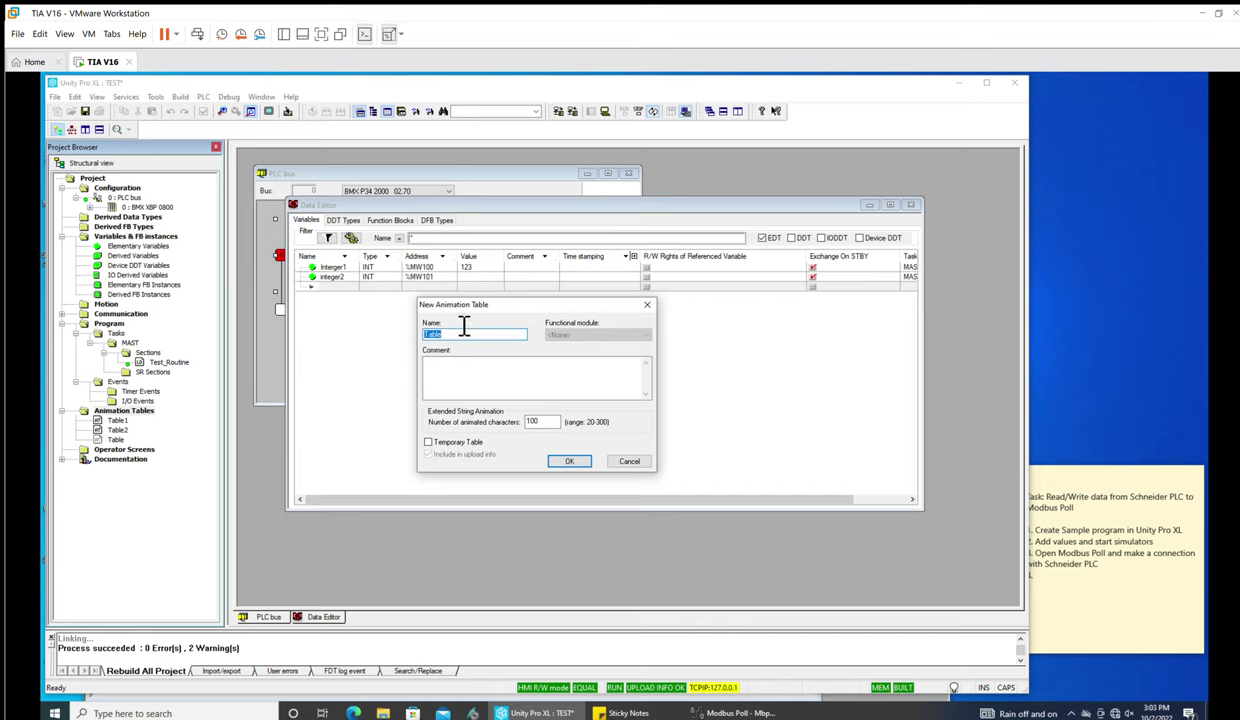
text(Test with Modbus Poll)
key(Return)
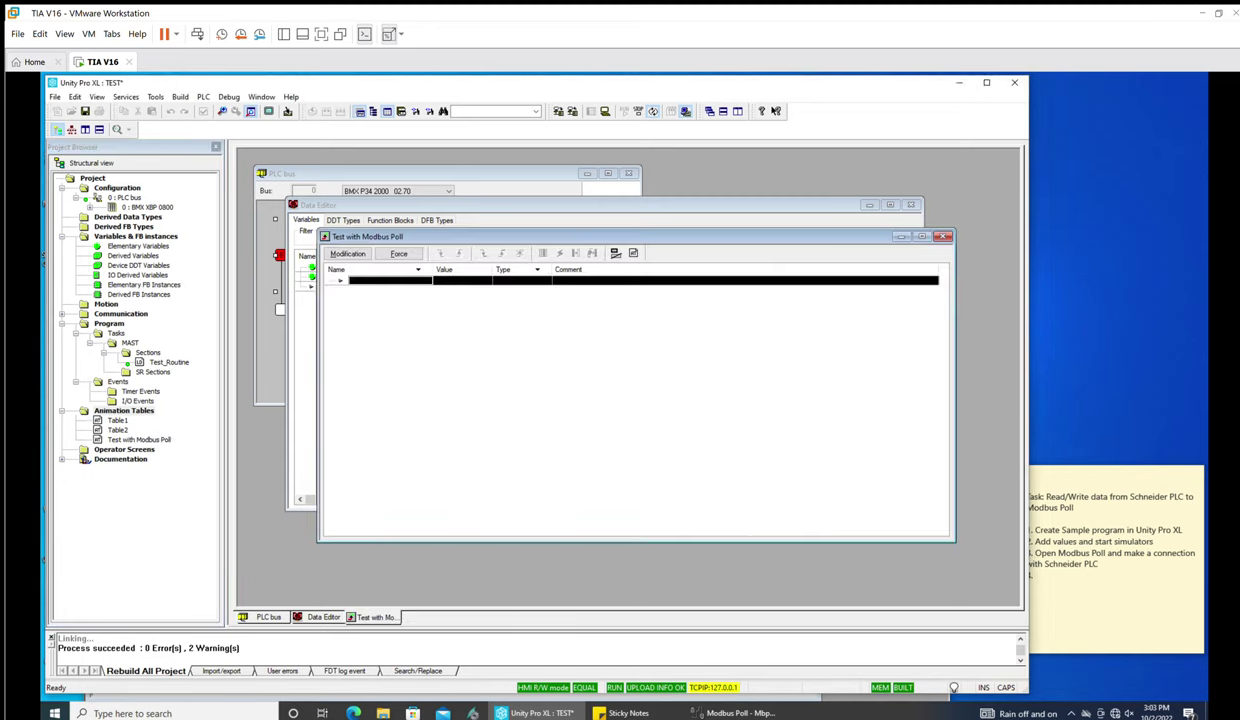
Step: Move the animation table window clear of the variable list and add %MW100 to the table
drag(404, 237, 423, 304)
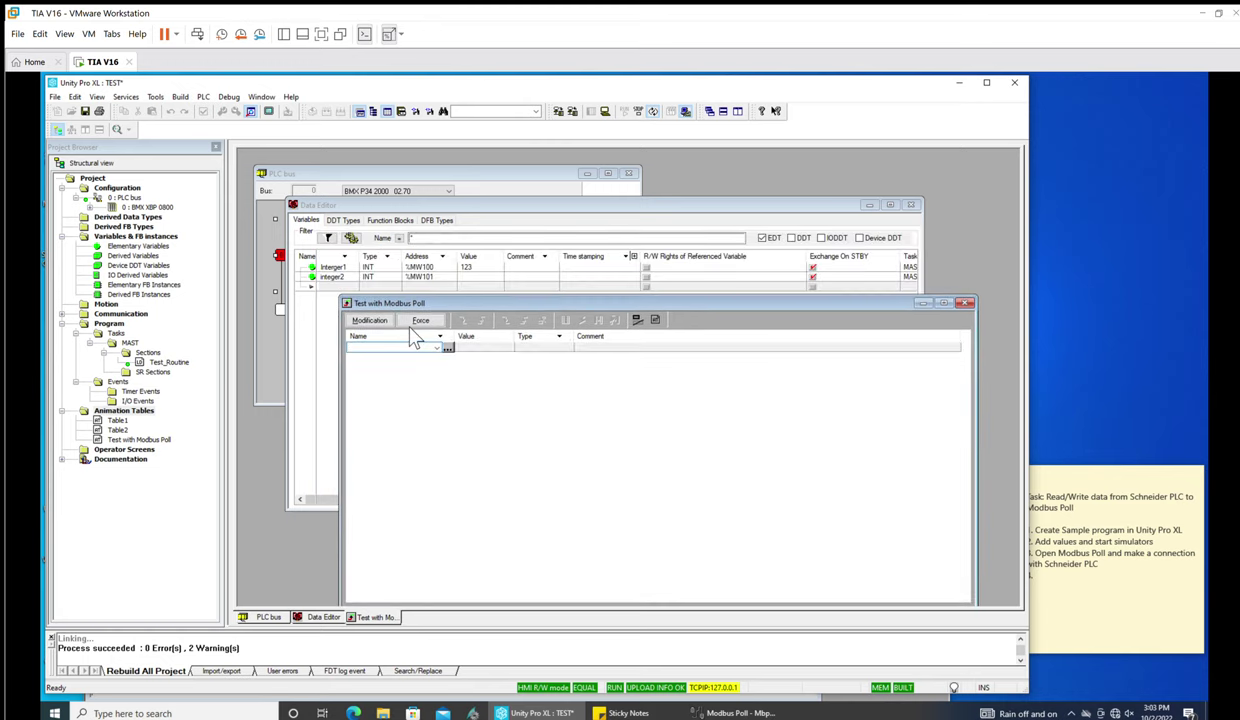
key(Caps_Lock)
text(%MW100)
key(Return)
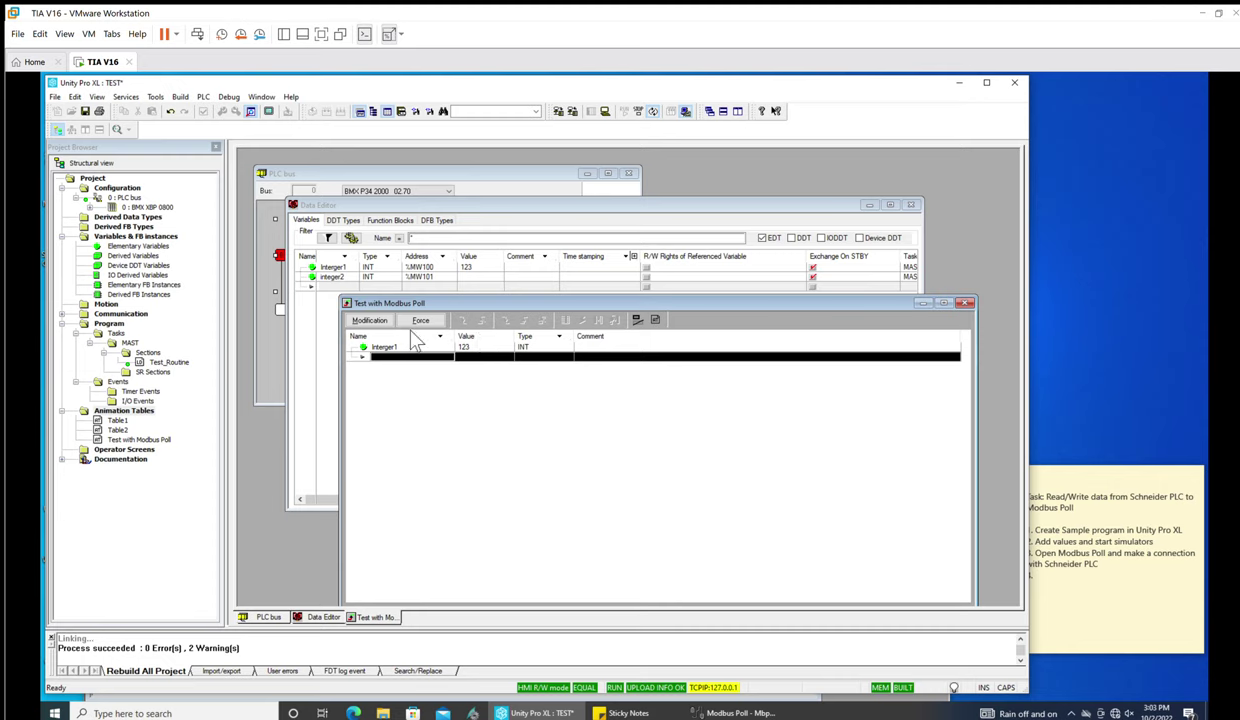
Step: Complete item 4 of the sticky note as "Let's read value %MW100 in modbus poll"
click(1061, 568)
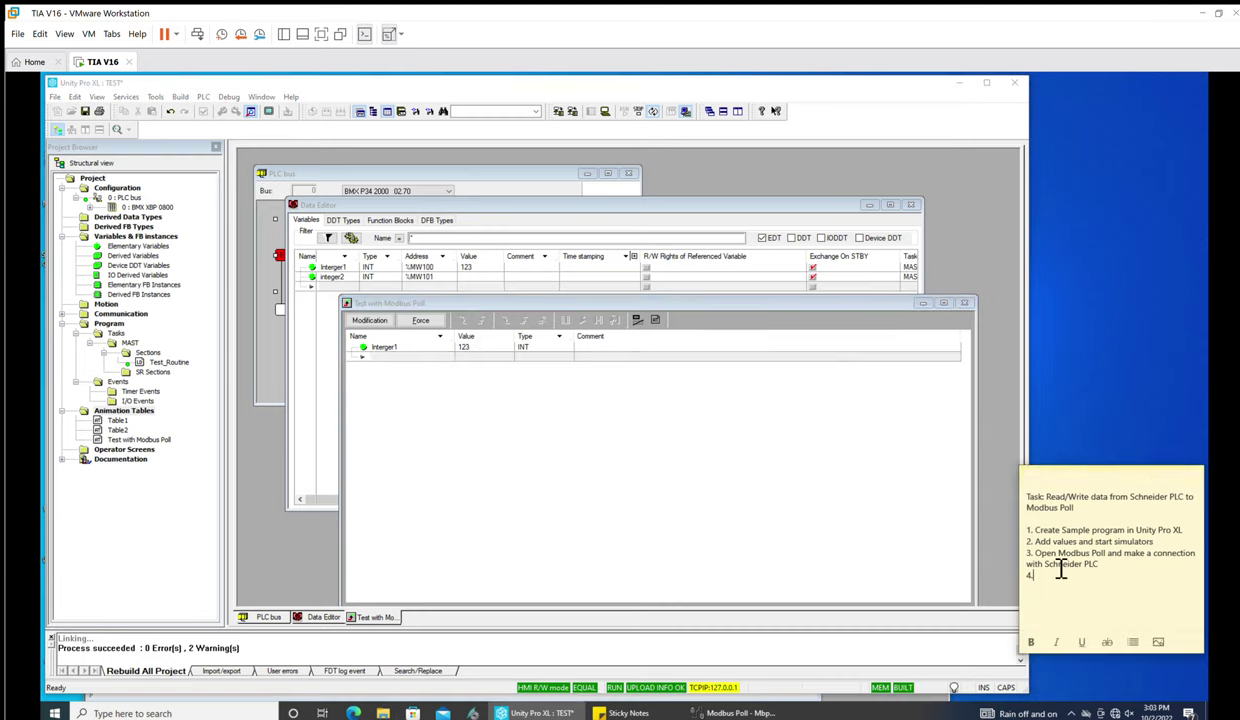
text(L)
key(Caps_Lock)
text(et)
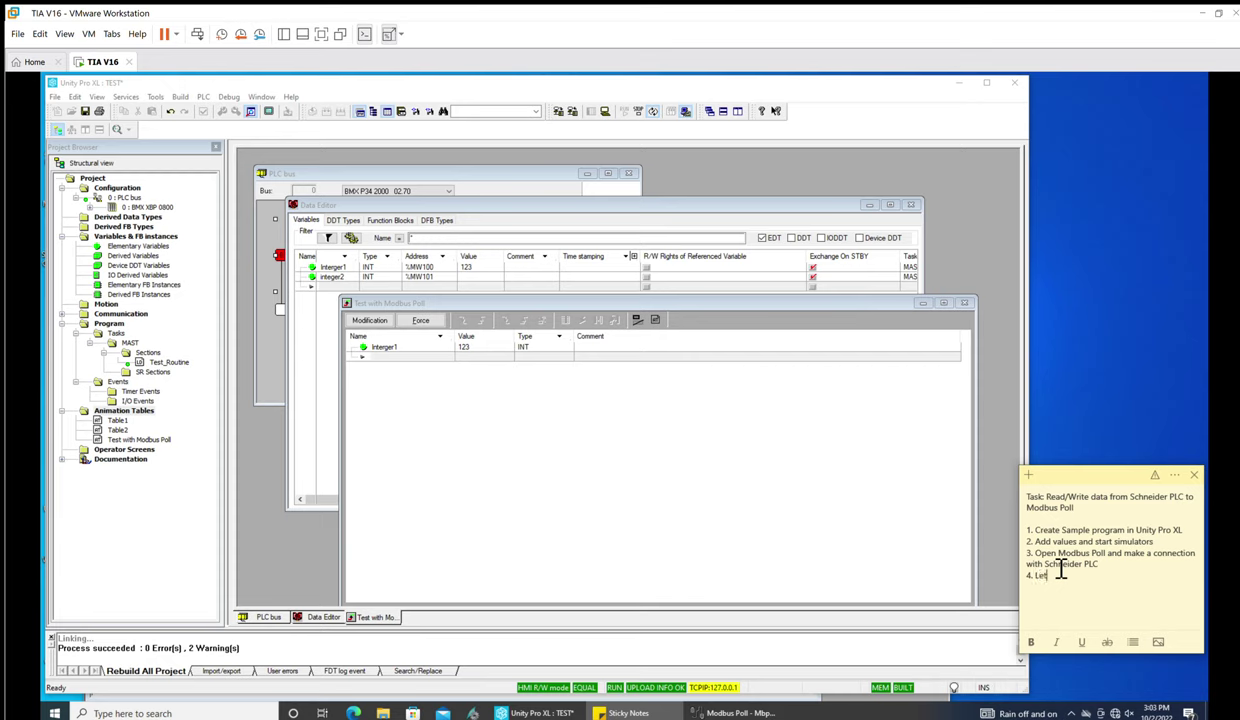
text( 's sta)
text( values)
key(BackSpace)
key(Caps_Lock)
text(%MW100)
key(Caps_Lock)
text(in modbus poll)
key(Return)
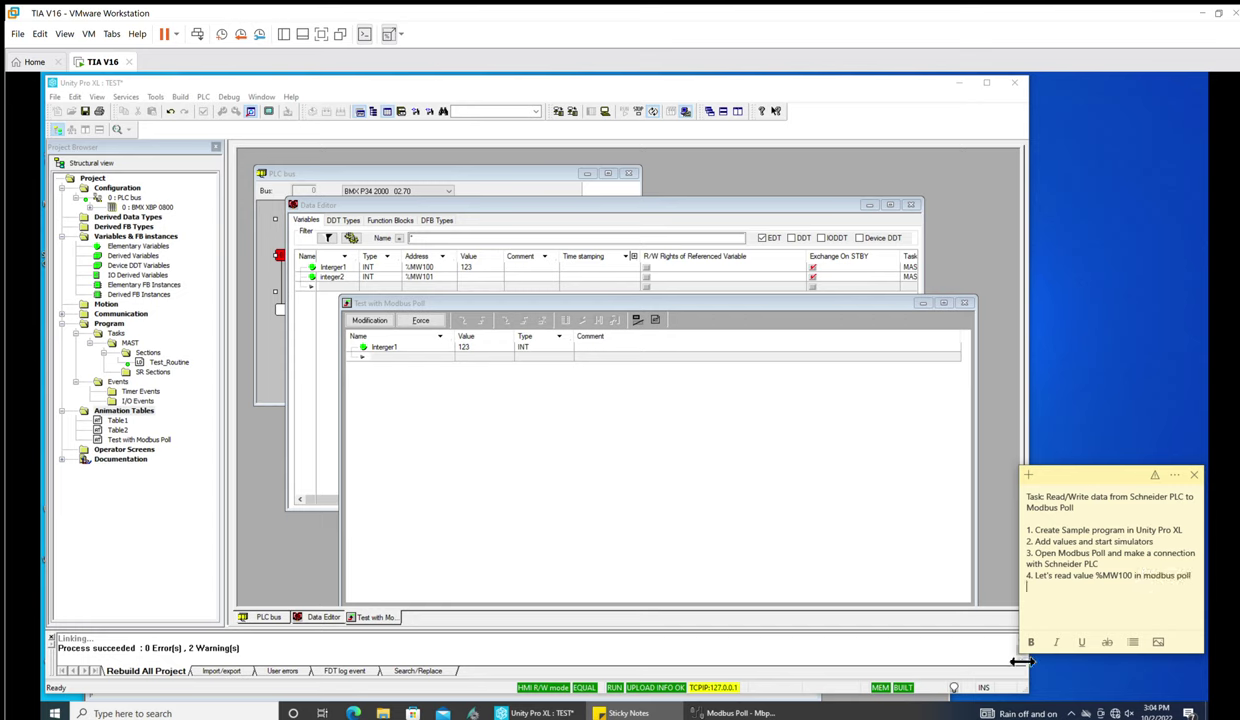
Step: In Modbus Poll, set the read definition's starting address to 100 with function 03 Read Holding Registers
click(735, 712)
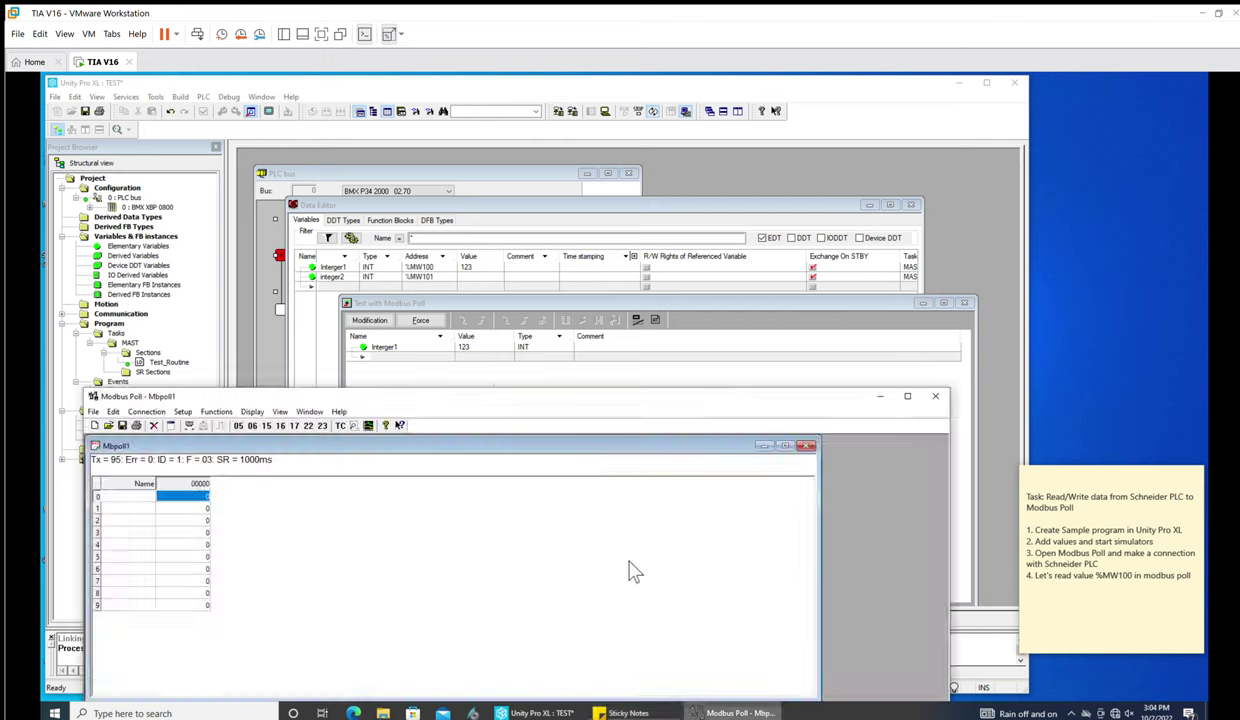
click(190, 412)
click(228, 425)
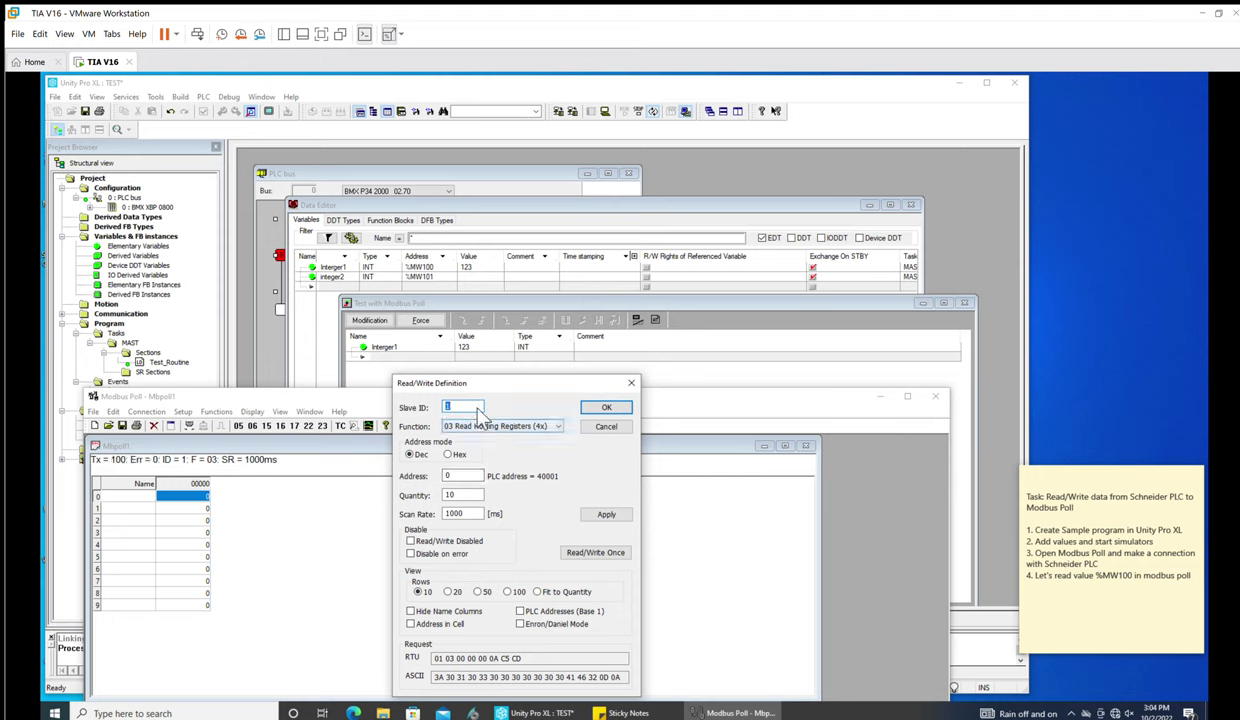
double_click(463, 476)
text(100)
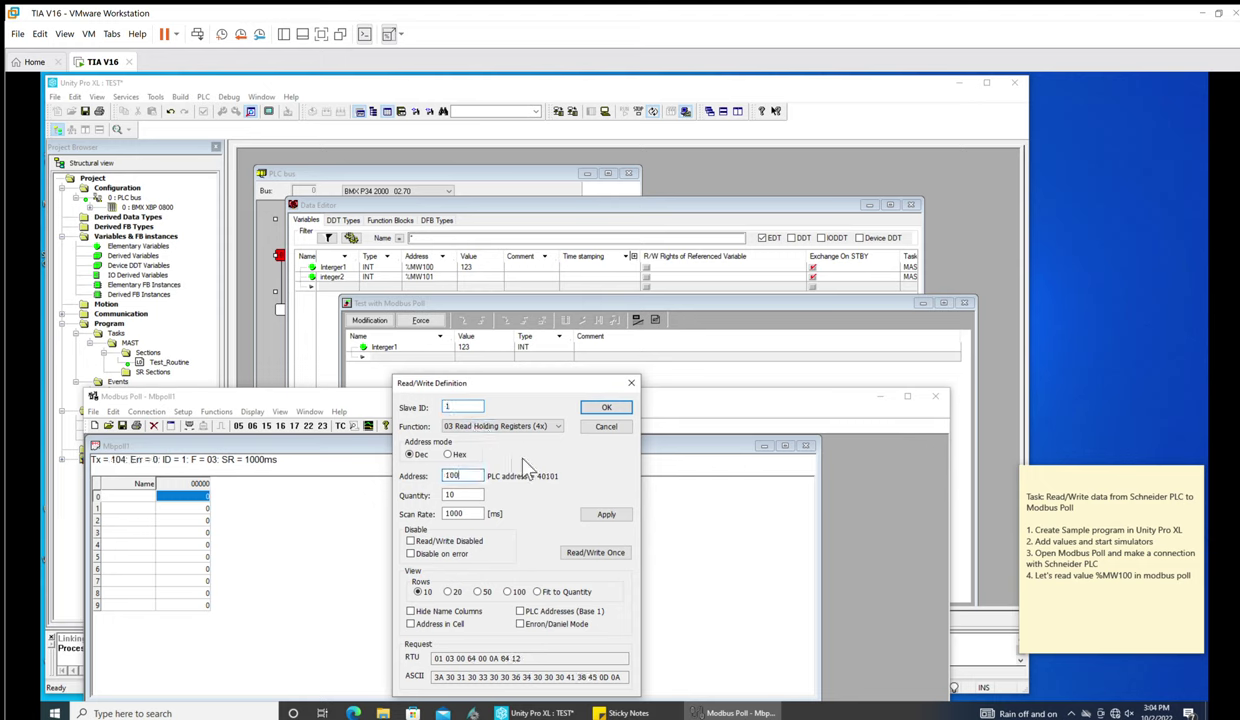
click(605, 407)
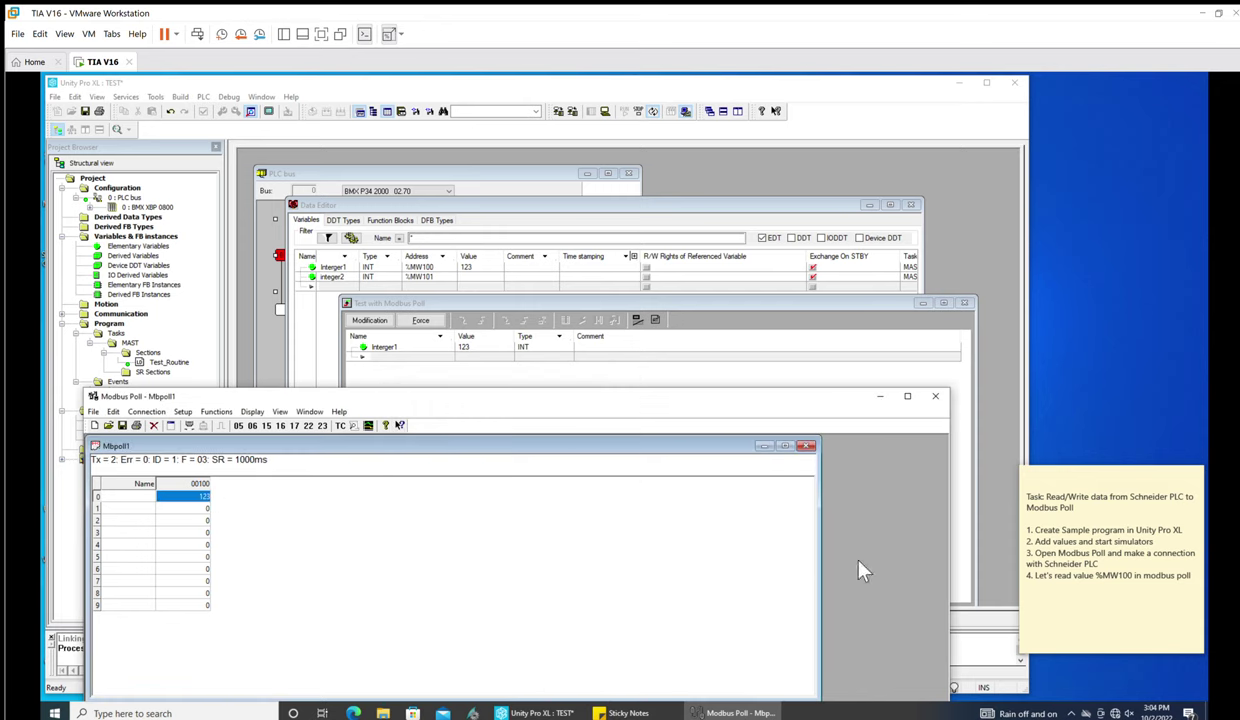
Step: Add the line "%MW100 = 40101 in Modbus Register" below item 4 in the sticky note
click(1038, 573)
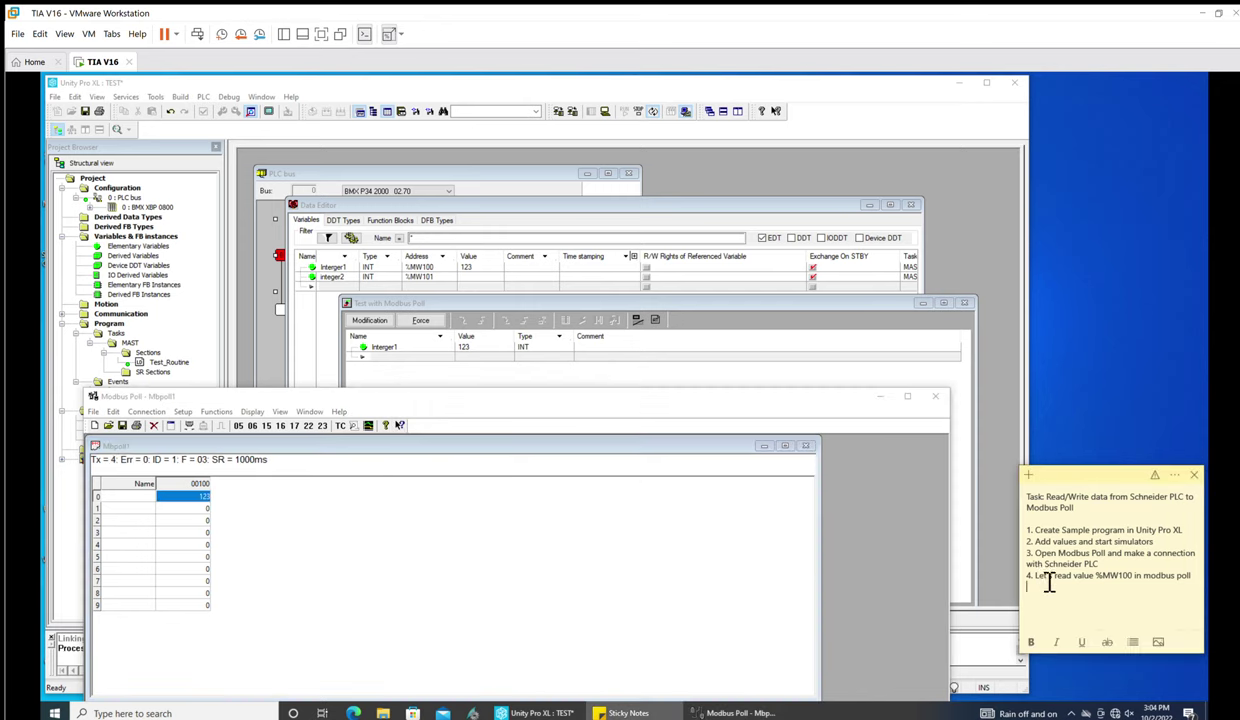
text(%)
key(Caps_Lock)
text(MW100)
key(Caps_Lock)
text(+)
key(BackSpace)
key(BackSpace)
text(= 400)
key(BackSpace)
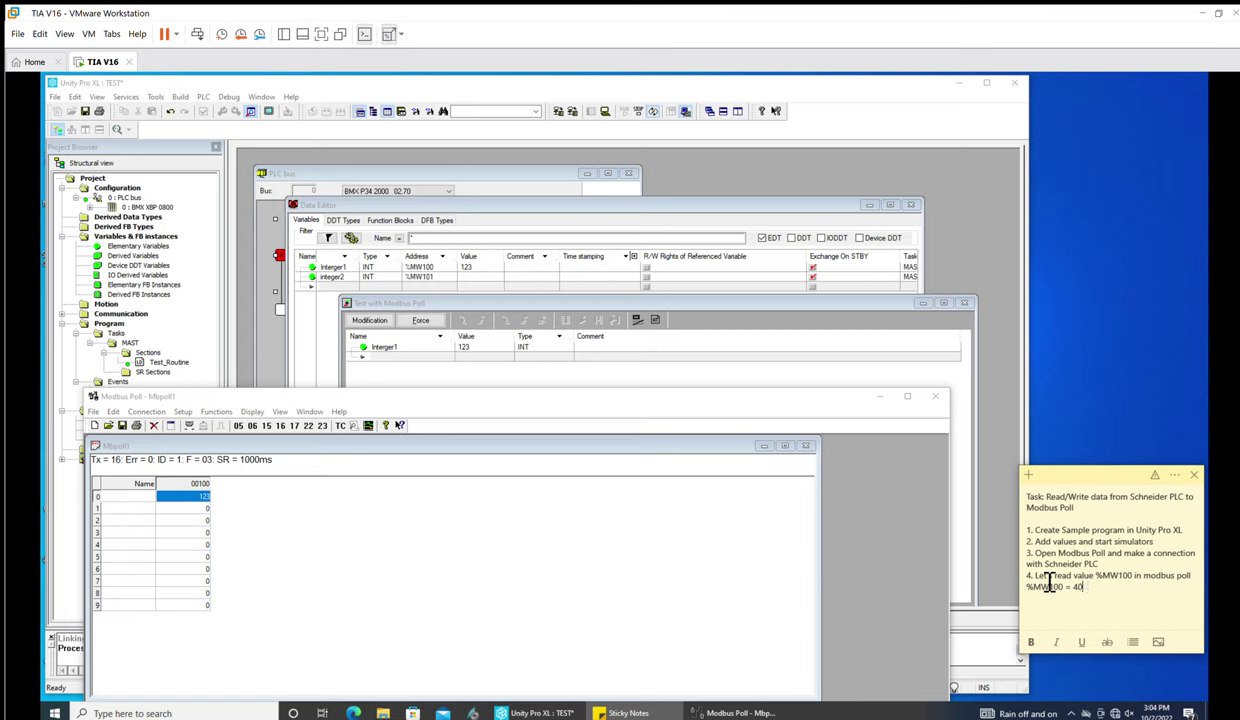
text(101 in Modbus)
key(Caps_Lock)
text(R)
key(Caps_Lock)
text(egister)
Step: Add item 5 "Let's write values now" to the sticky note
text(5. L)
text(et)
text('s writ)
text(e value)
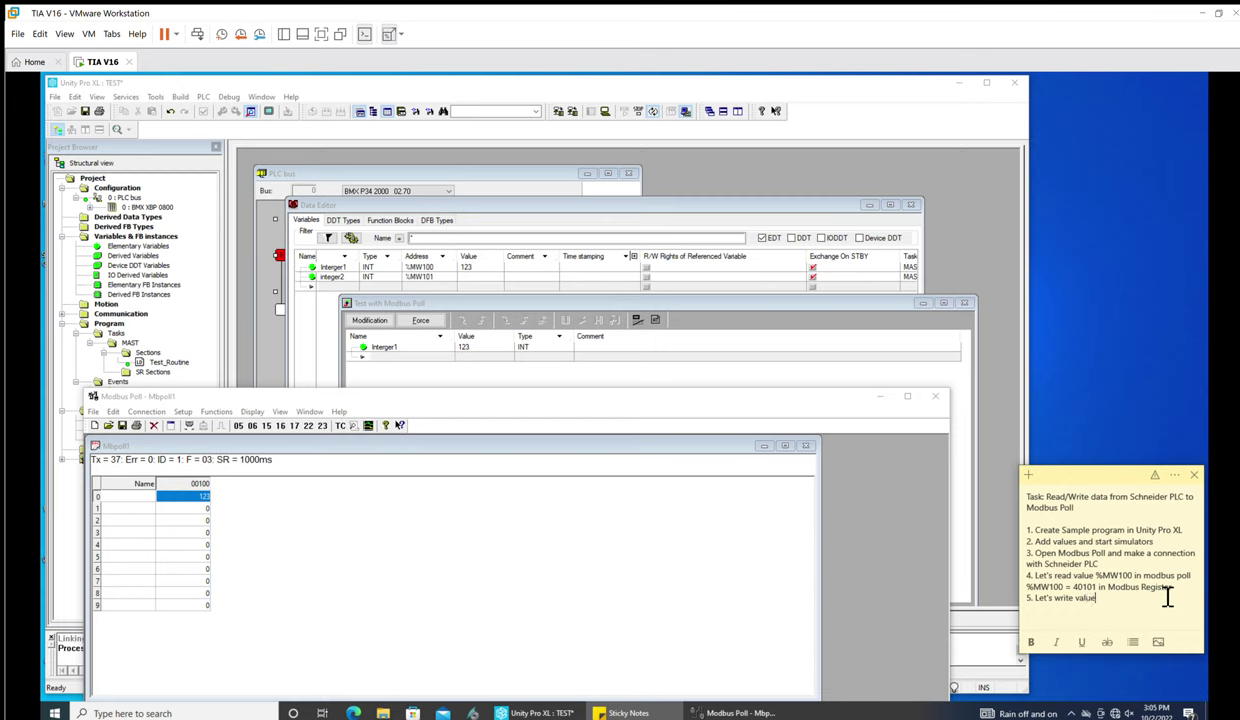
text(s now)
Step: Change the Modbus Poll definition to function 16 Write Multiple Registers, covering only register 101 with a quantity of 1
click(205, 495)
click(183, 411)
click(218, 426)
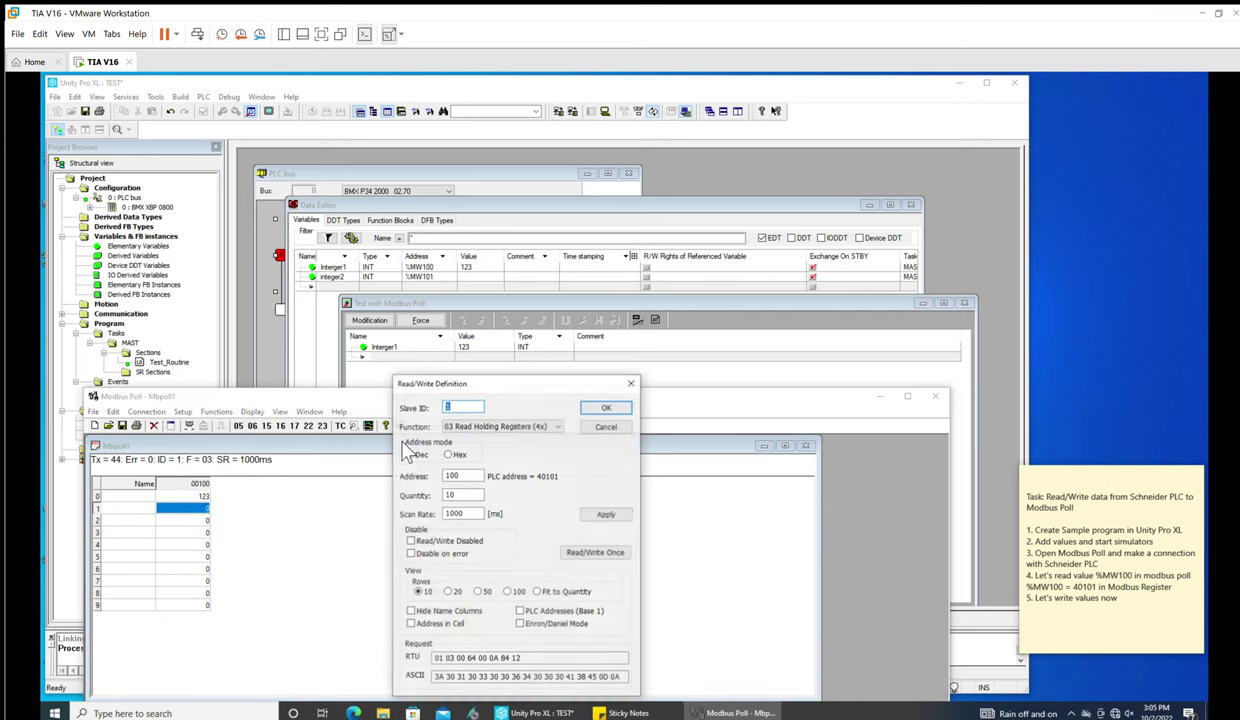
click(470, 426)
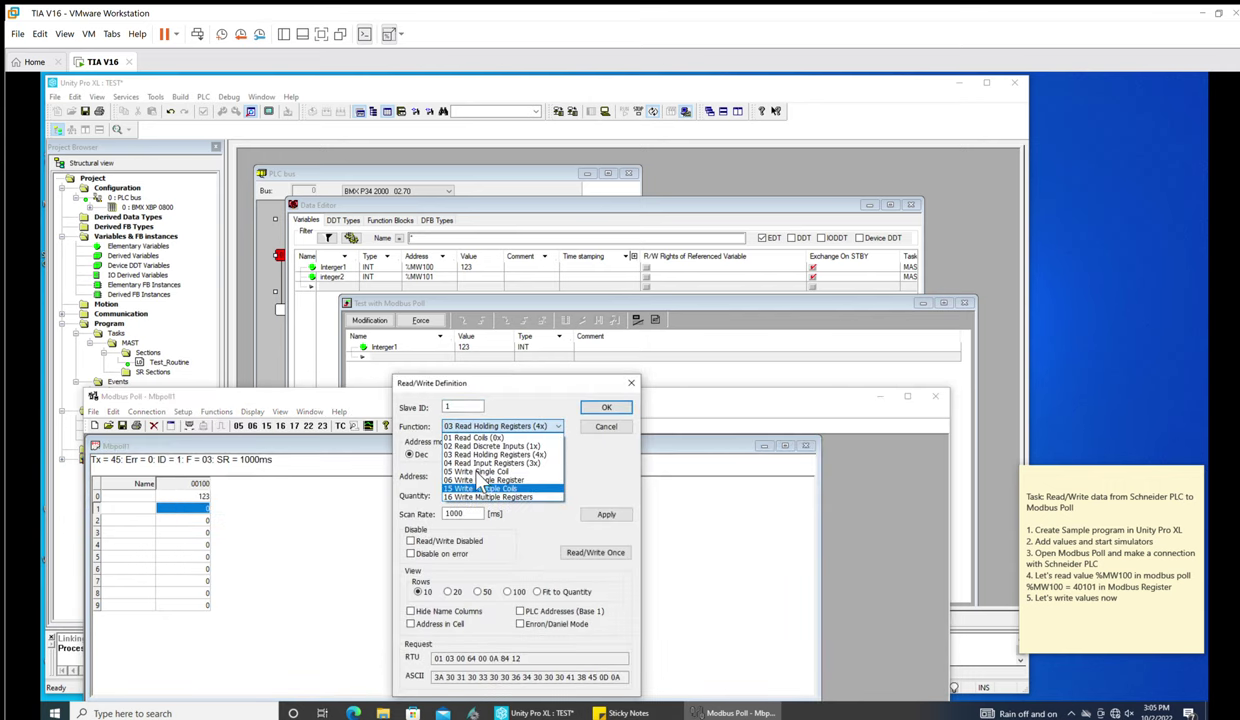
click(488, 497)
double_click(474, 475)
text(100)
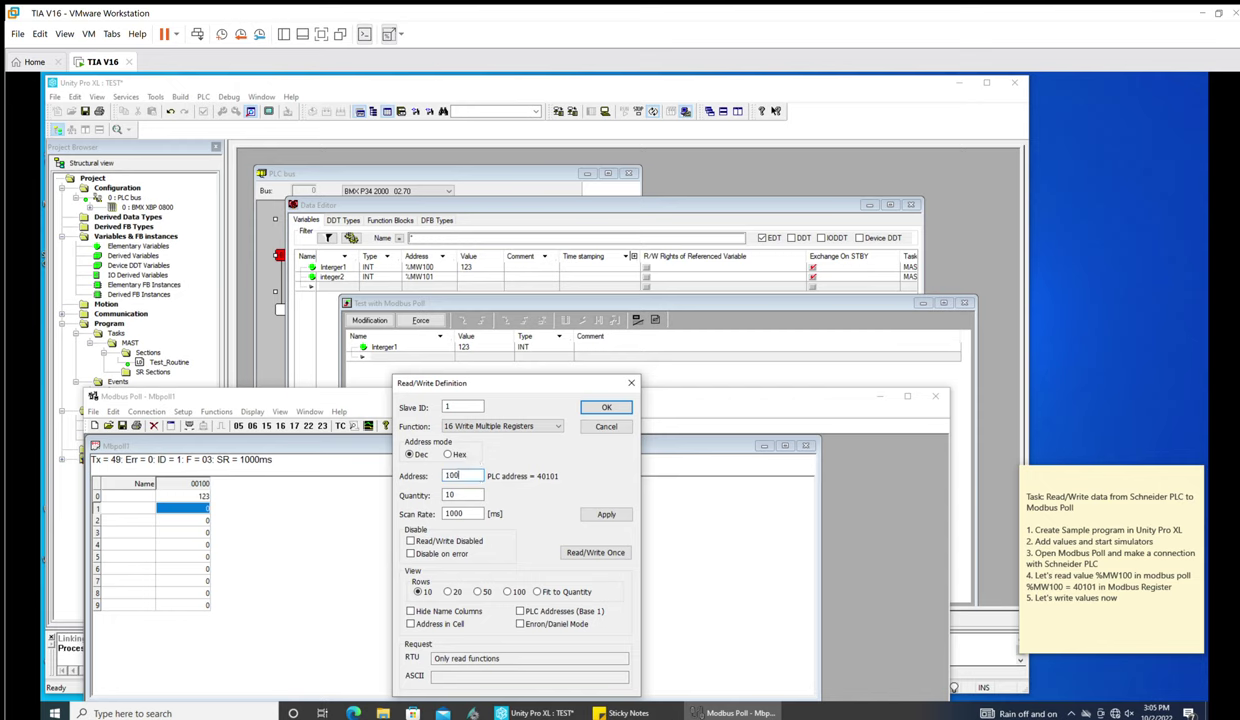
double_click(468, 493)
text(1)
click(603, 406)
Step: Write the value 200 to register 101 from the Modbus Poll grid
double_click(200, 507)
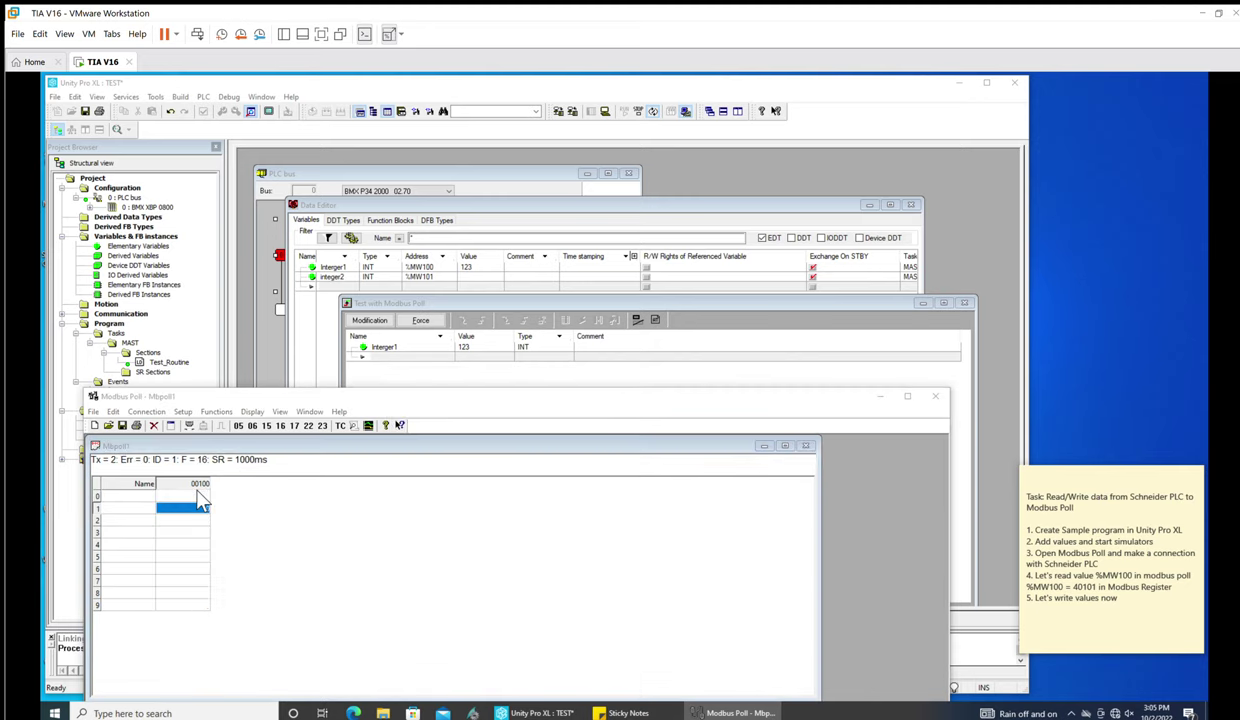
text(200)
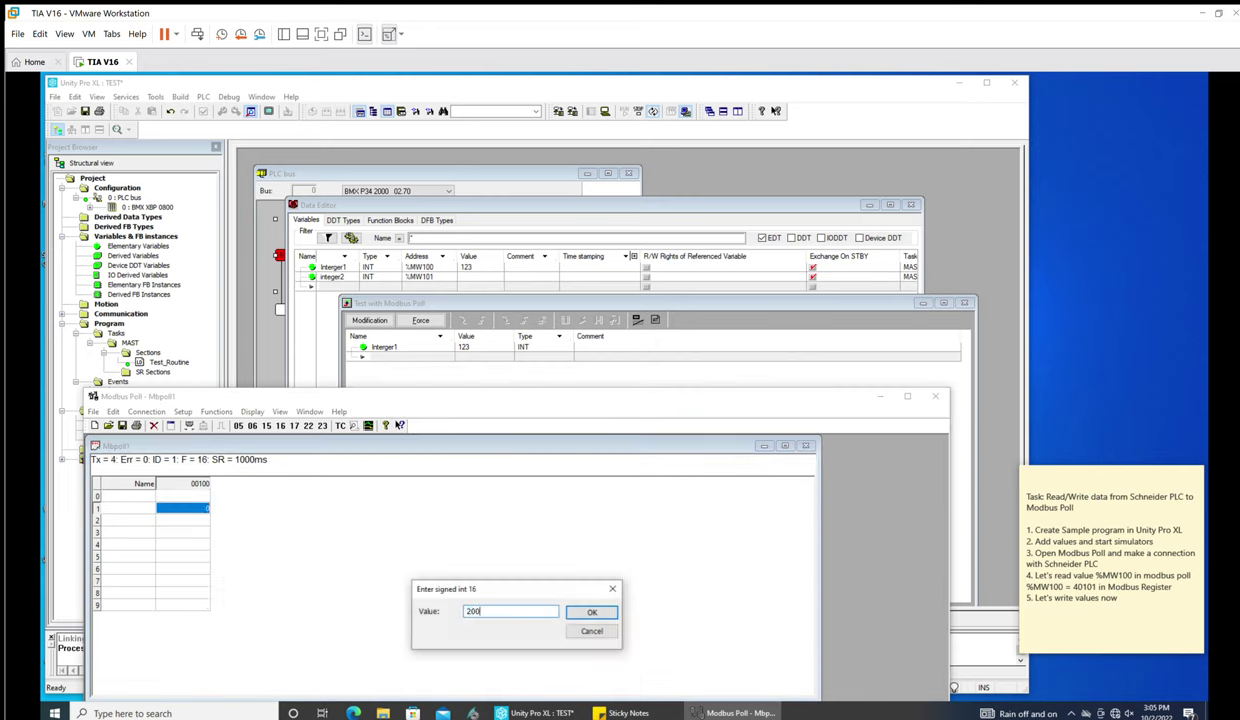
key(Return)
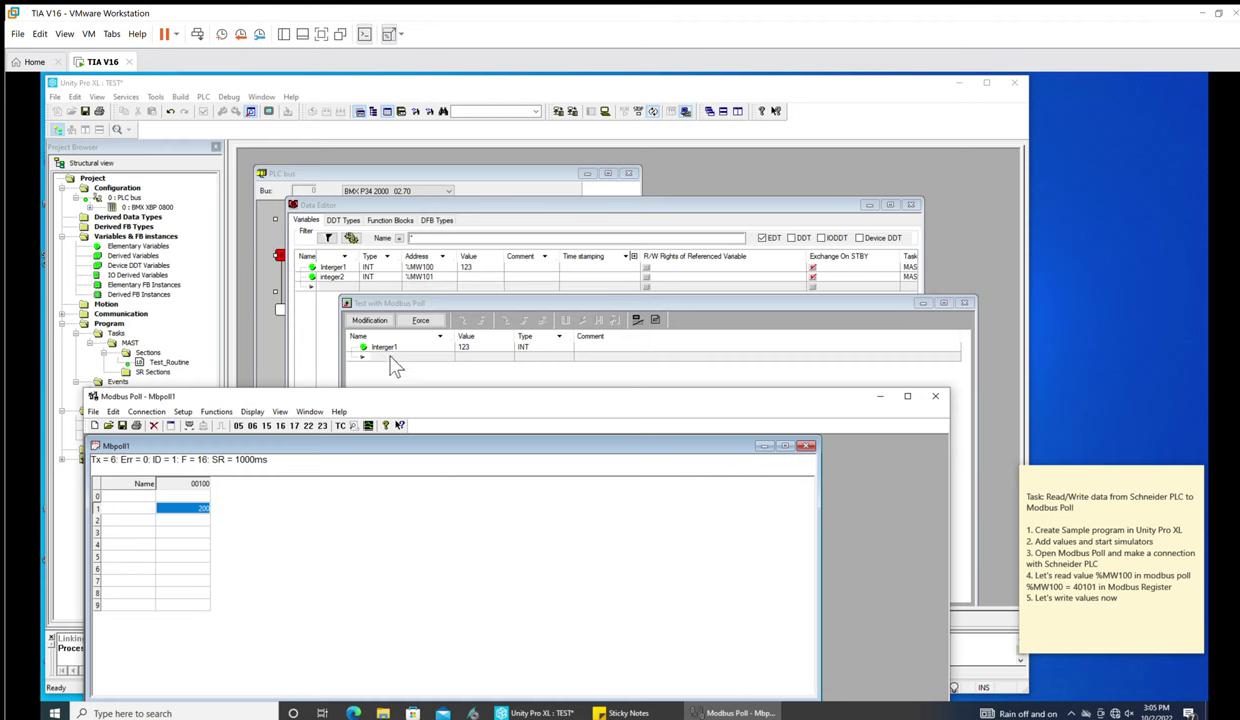
Step: Switch to Unity Pro XL and add %MW101 to the "Test with Modbus Poll" animation table
click(395, 350)
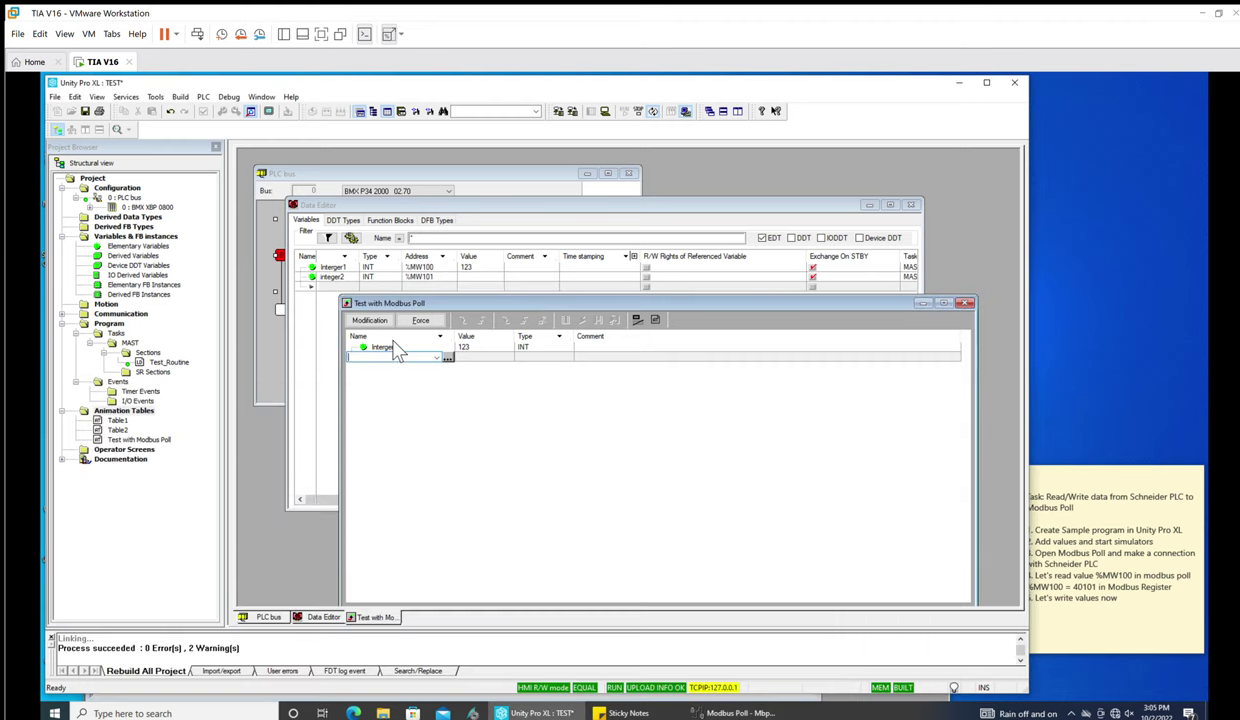
text(%)
key(Caps_Lock)
text(MW101)
key(Return)
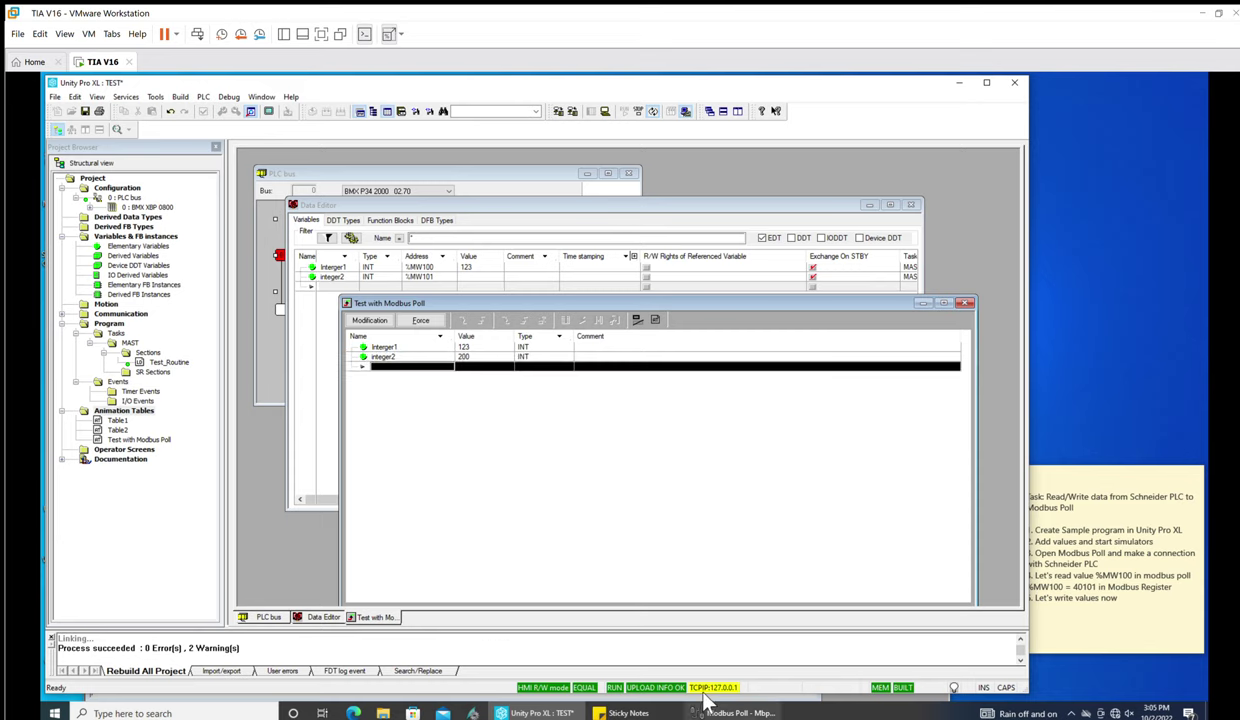
Step: Bring Modbus Poll back up and extend item 5 of the sticky note with "40102 = %MW101 in Schneider PLC"
click(735, 713)
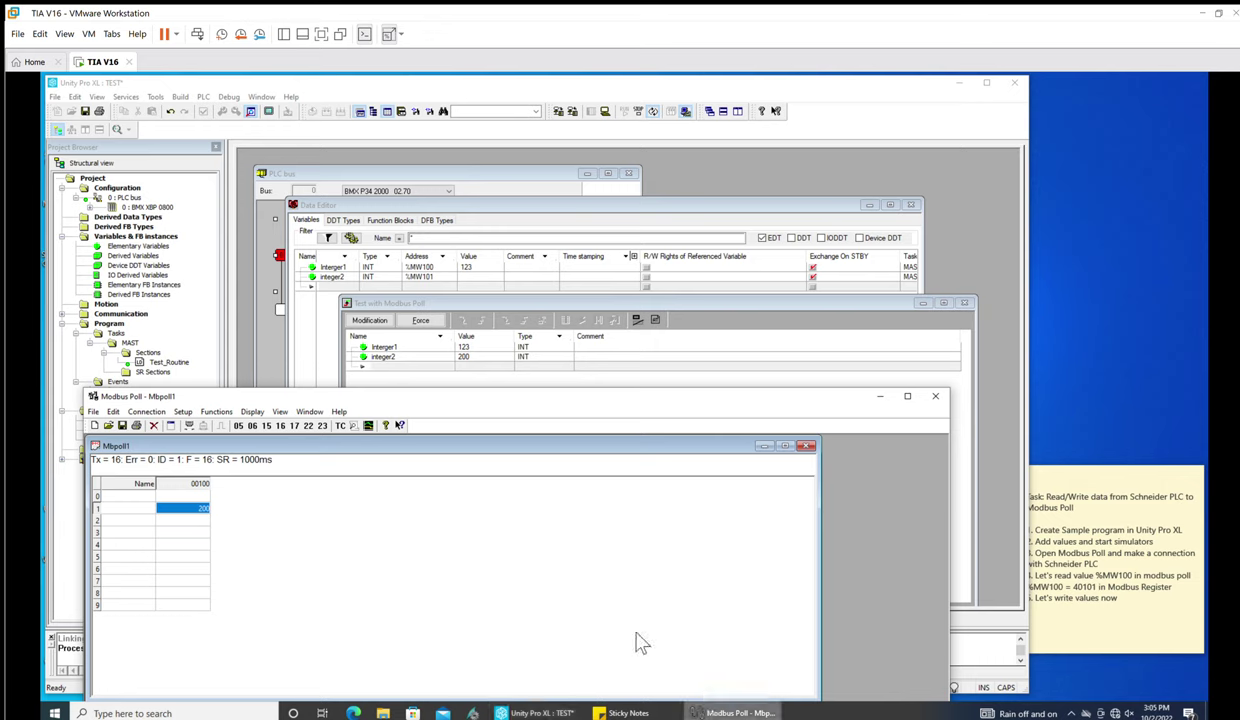
click(1081, 622)
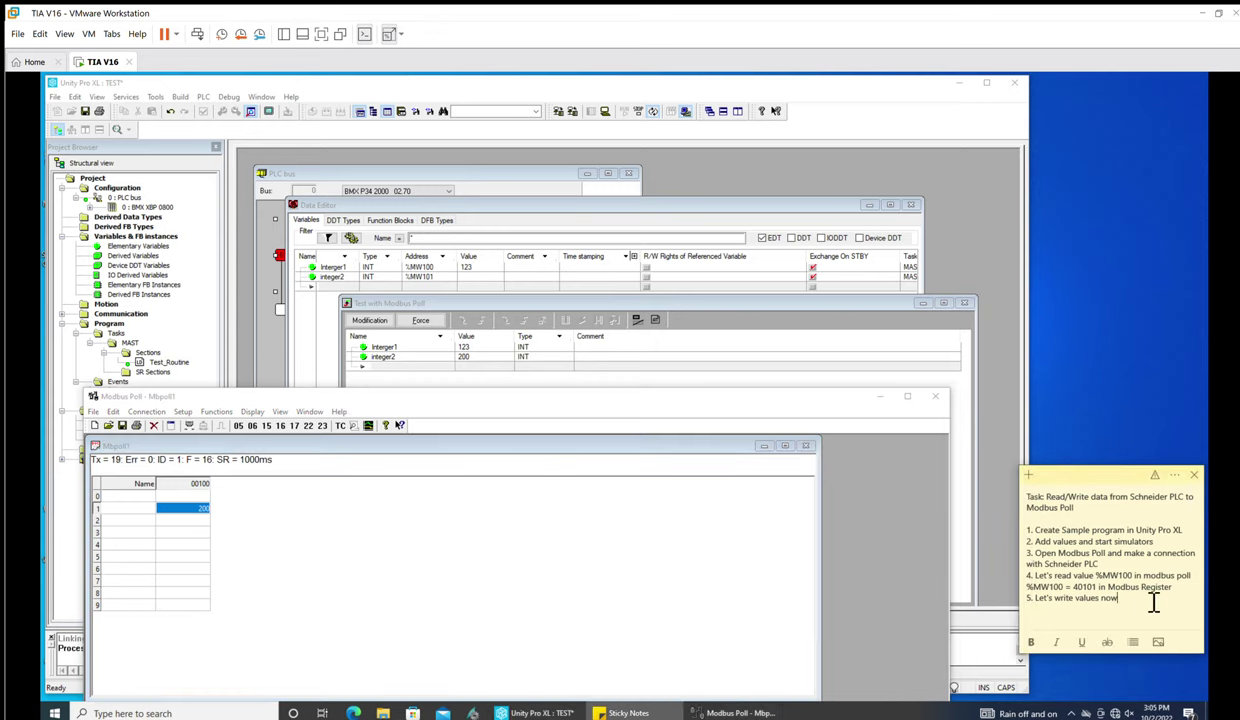
text(40102 = %MW101)
key(Caps_Lock)
text(in)
key(Caps_Lock)
text(S)
key(Caps_Lock)
text(chneider)
key(Caps_Lock)
text(PLC)
key(Caps_Lock)
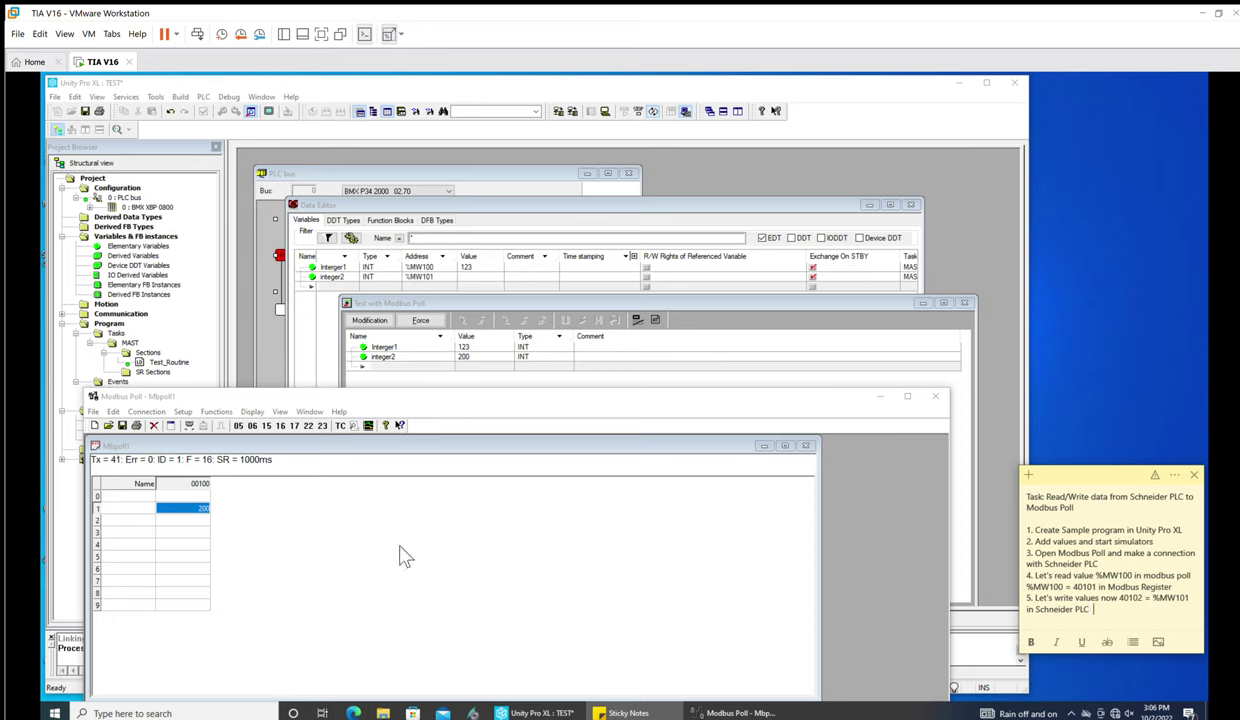
Step: Write the value 202 to register 101 in the Modbus Poll grid
click(192, 505)
double_click(192, 505)
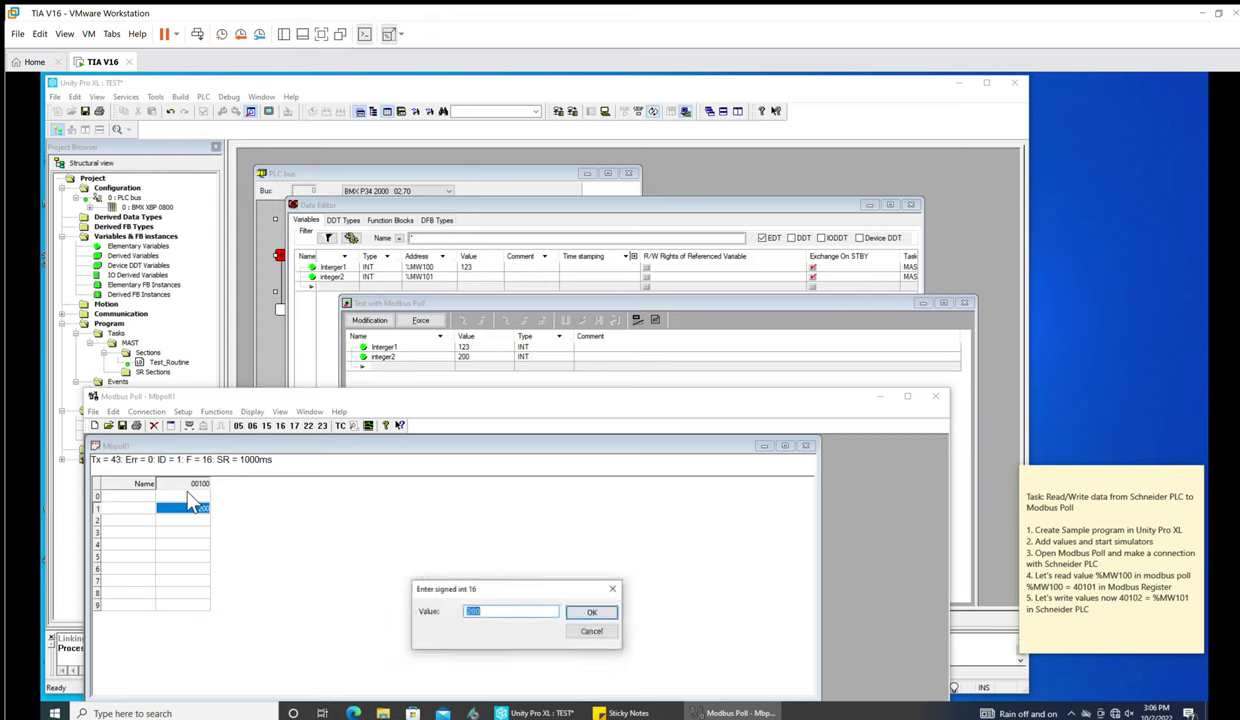
text(202)
key(Return)
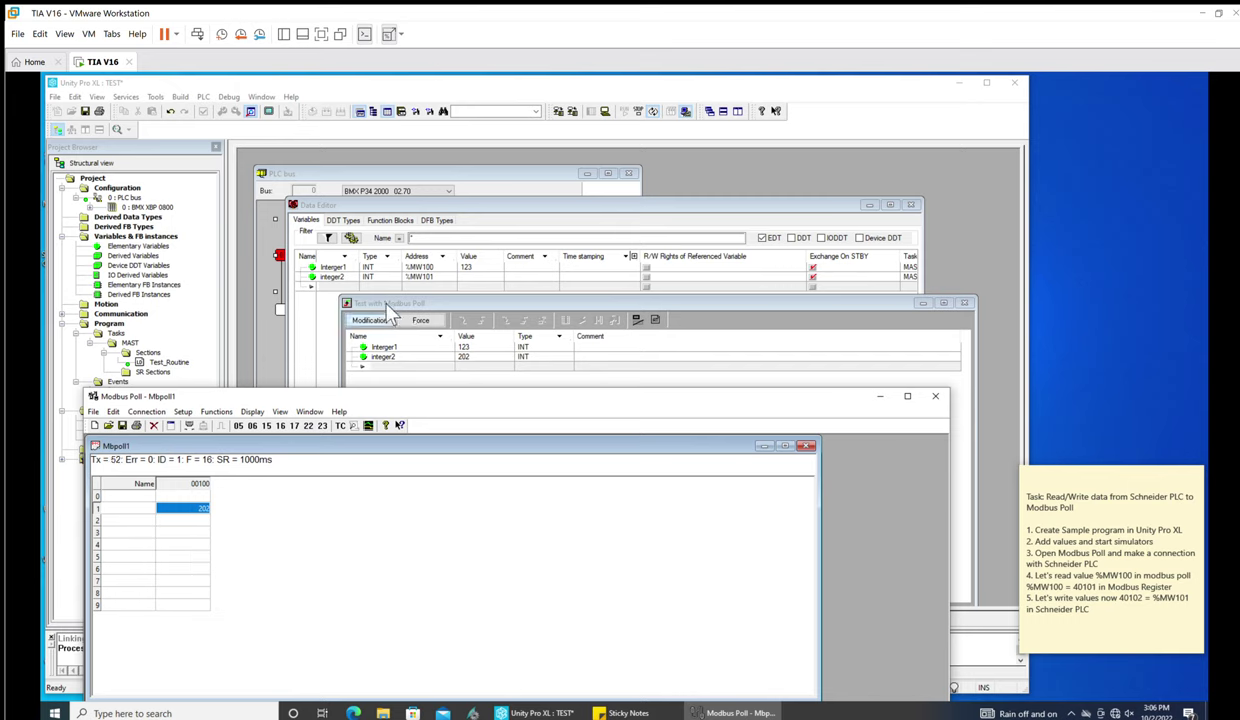
Step: Leave a blank line after item 5 in the sticky note and end it with "Thank you"
click(1104, 610)
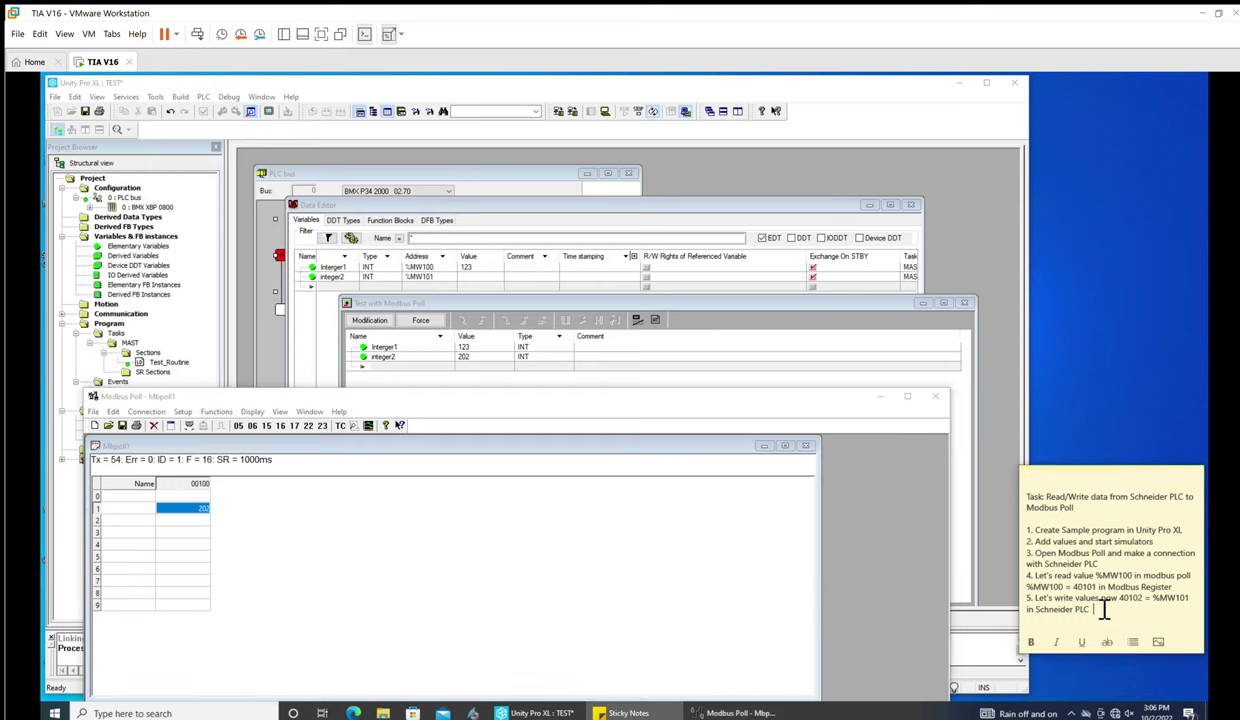
key(Return)
key(Return)
text(Thank yo)
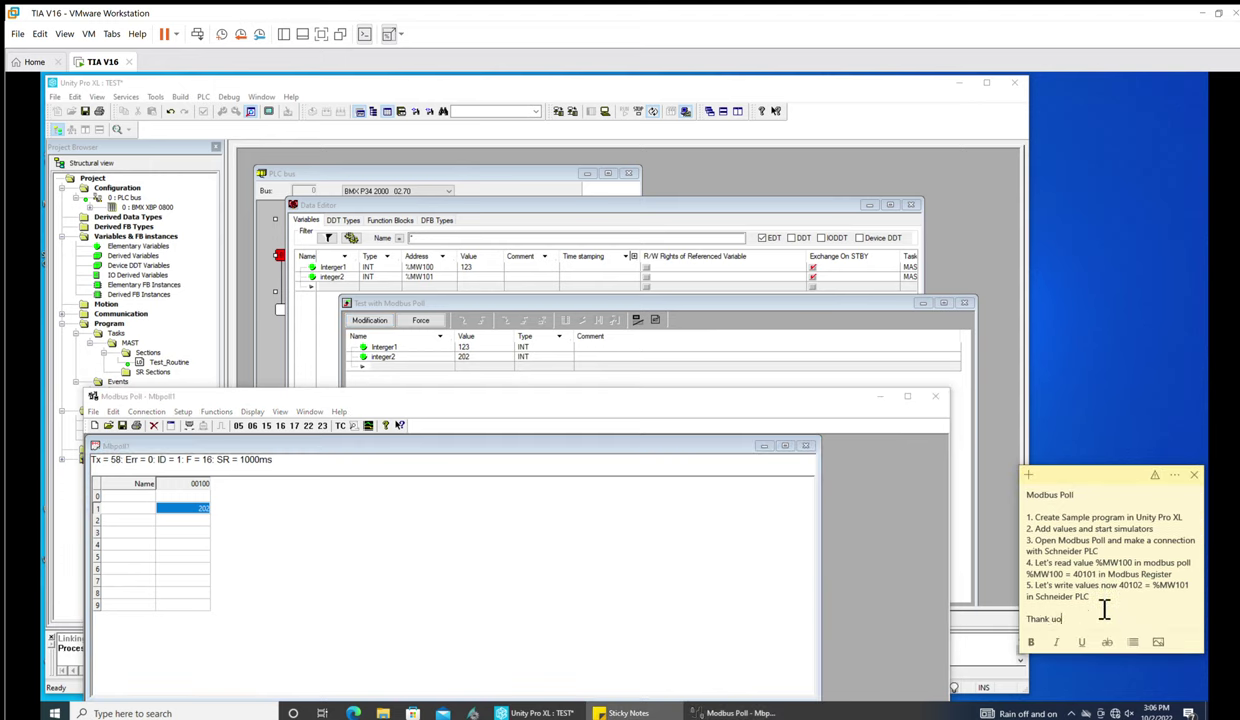
text(u)
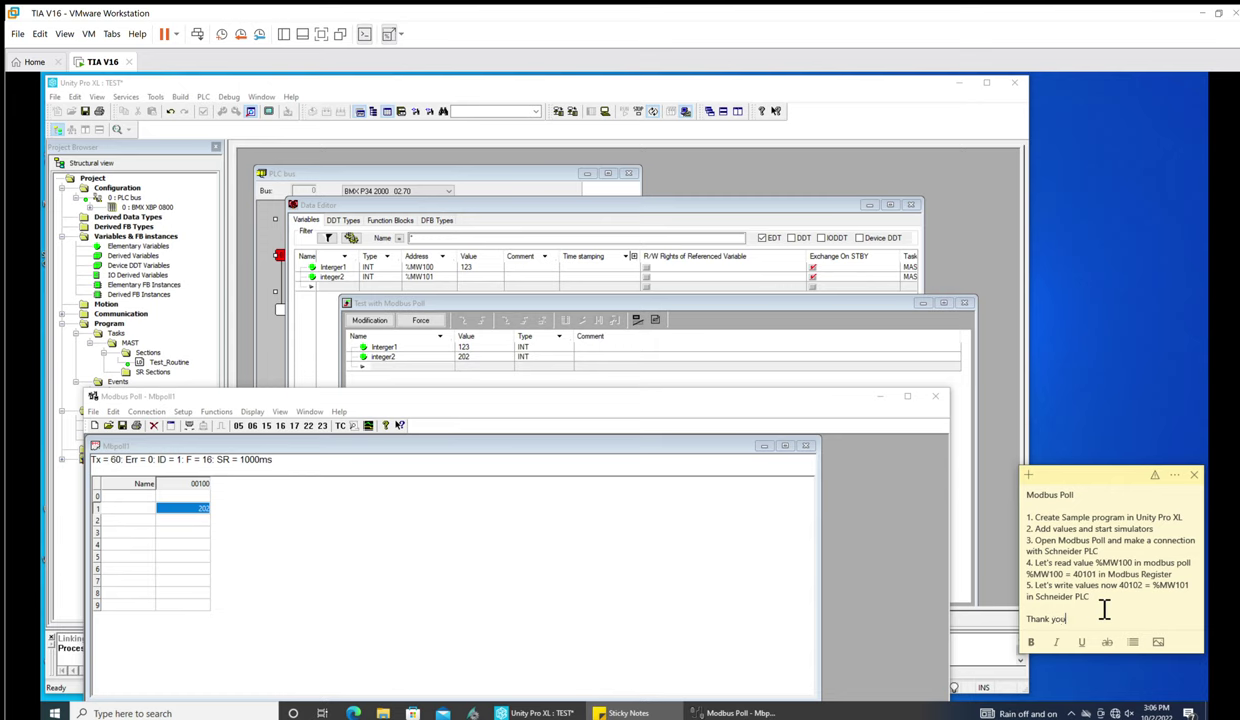